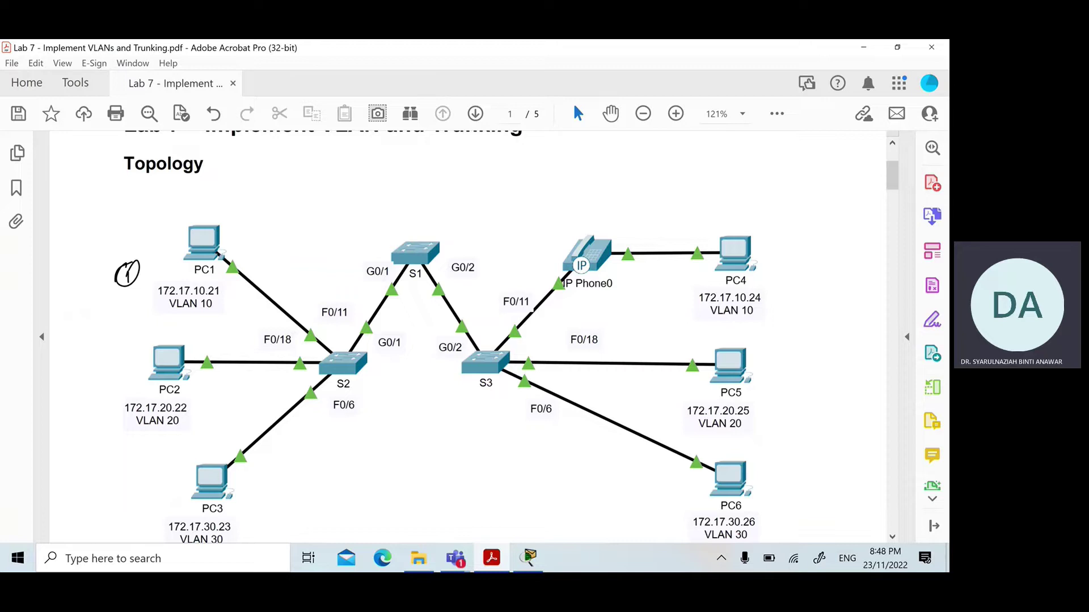
# - Handwrite circled group numbers beside the topology's PCs: 1 at PC4, 2 at PC2 and PC5, 3 at PC3 and PC6
pyautogui.moveTo(786, 252)
pyautogui.mouseDown()
pyautogui.moveTo(786, 264)
pyautogui.moveTo(800, 245)
pyautogui.mouseUp()
pyautogui.moveTo(118, 351)
pyautogui.mouseDown()
pyautogui.moveTo(139, 364)
pyautogui.moveTo(135, 339)
pyautogui.mouseUp()
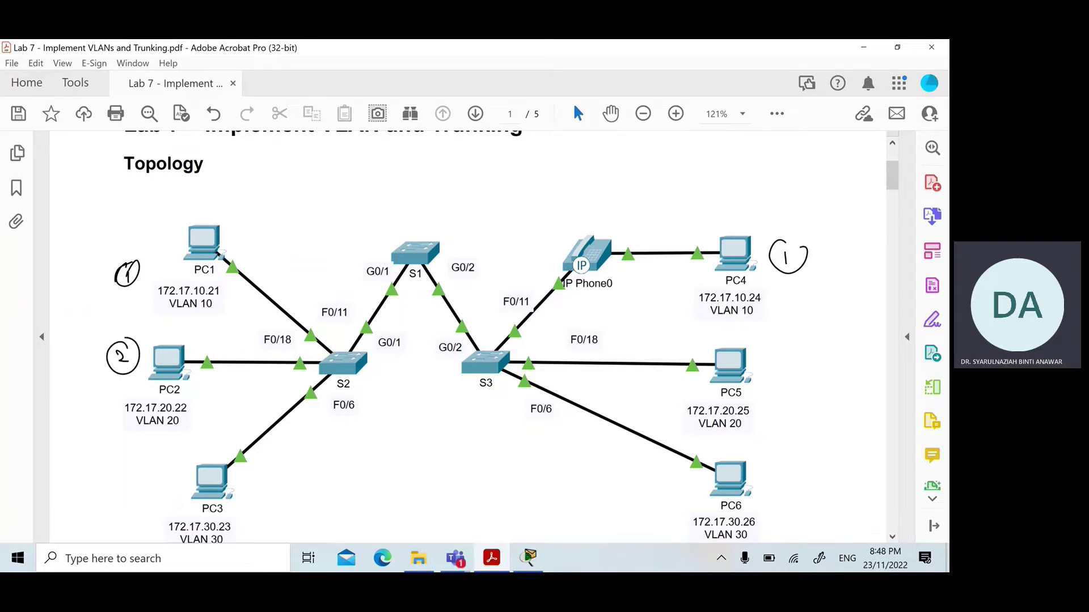
pyautogui.moveTo(779, 352)
pyautogui.mouseDown()
pyautogui.moveTo(808, 354)
pyautogui.moveTo(805, 374)
pyautogui.moveTo(805, 346)
pyautogui.mouseUp()
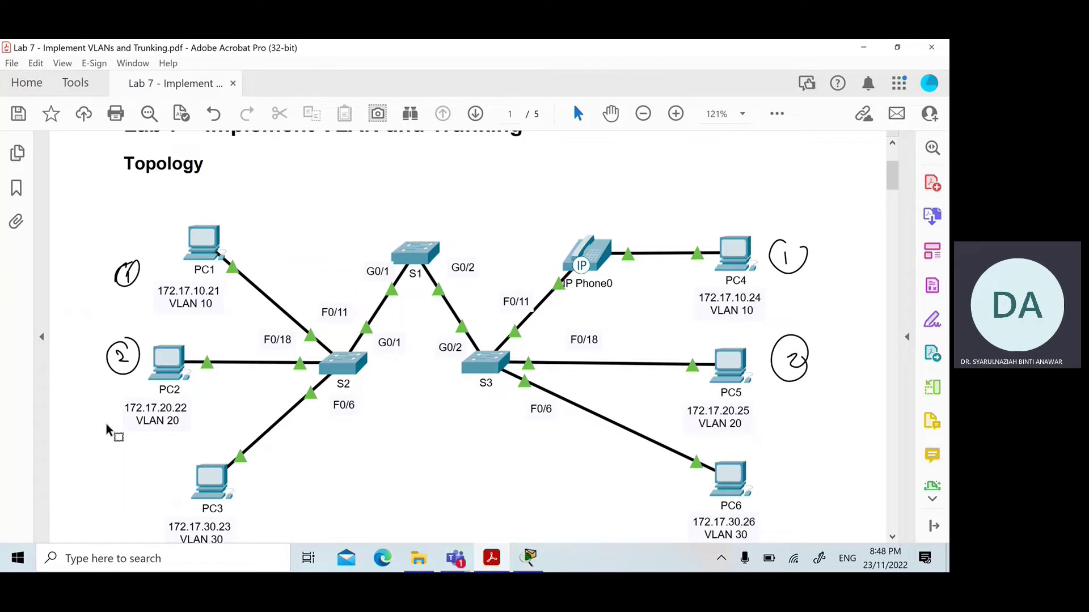
pyautogui.moveTo(121, 466)
pyautogui.mouseDown()
pyautogui.moveTo(128, 489)
pyautogui.moveTo(149, 471)
pyautogui.mouseUp()
pyautogui.scroll(-1, 117, 423)
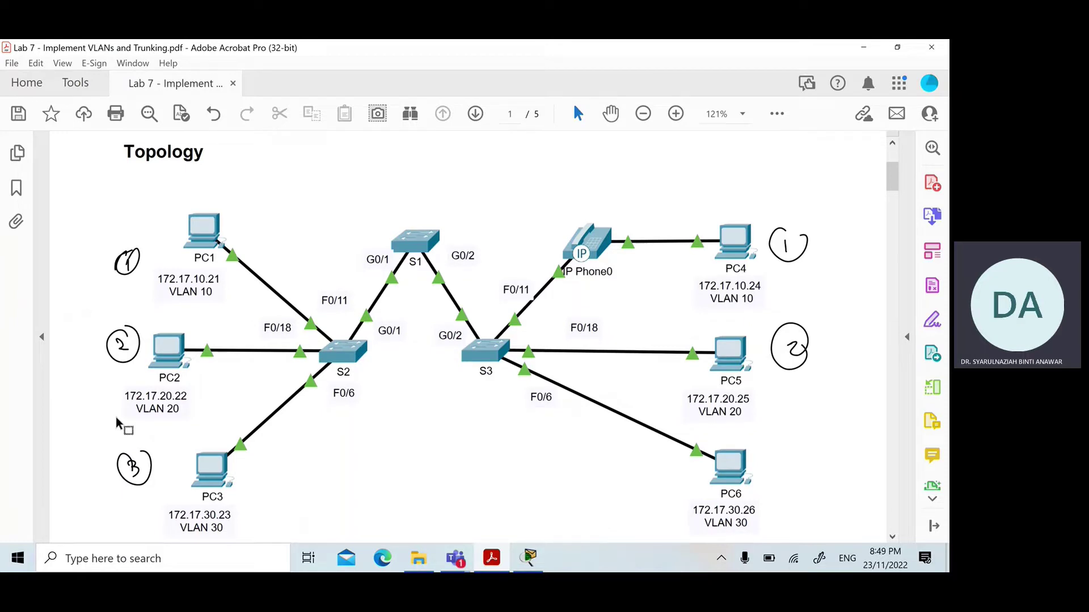
pyautogui.moveTo(783, 451); pyautogui.dragTo(786, 469)
pyautogui.moveTo(802, 442)
pyautogui.mouseDown()
pyautogui.moveTo(767, 470)
pyautogui.moveTo(808, 448)
pyautogui.mouseUp()
# - Review the addressing table, the lab objectives and the Part 1 instructions on viewing the default VLAN configuration
pyautogui.scroll(-6, 93, 409)
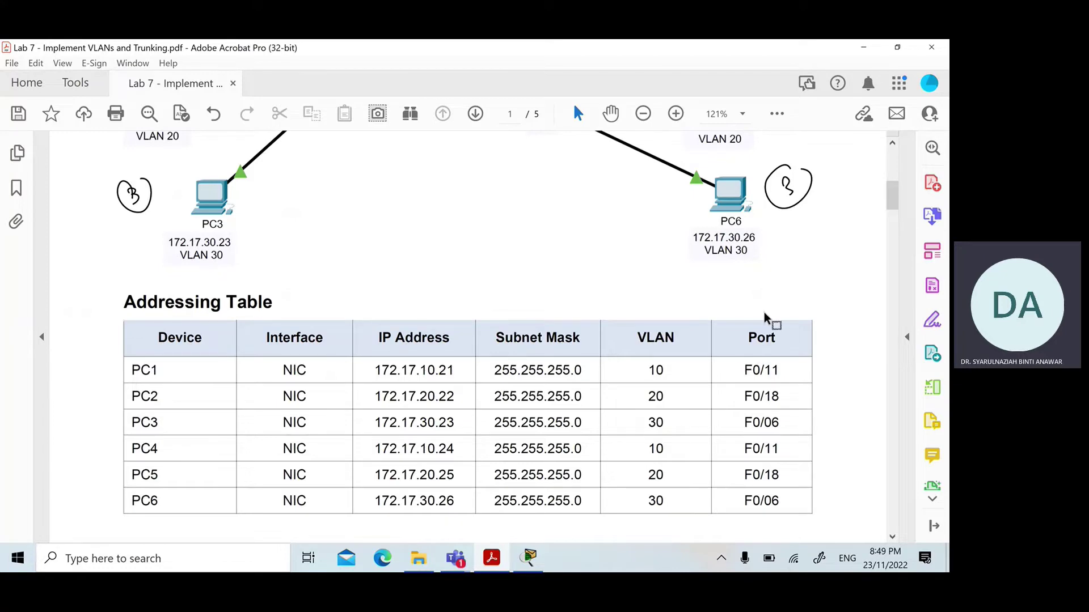
pyautogui.moveTo(891, 188); pyautogui.dragTo(890, 236)
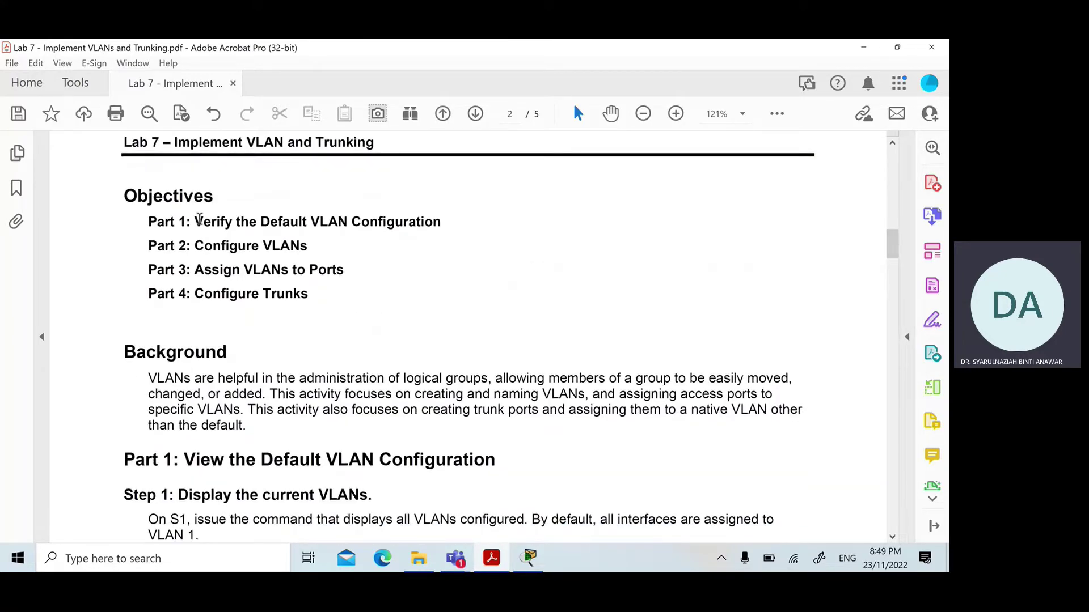
pyautogui.moveTo(195, 220); pyautogui.dragTo(449, 214)
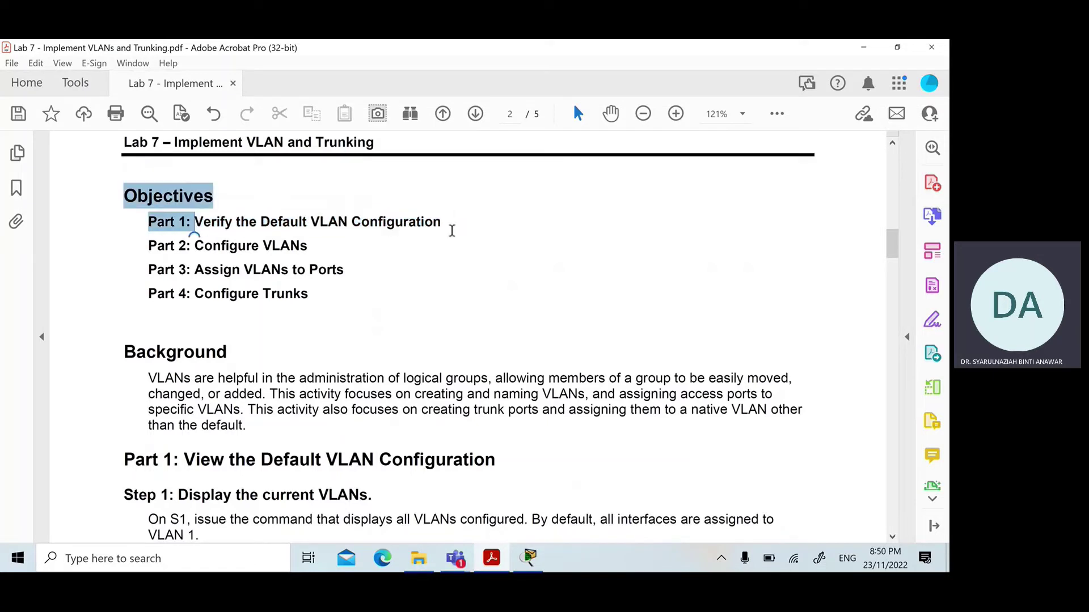
pyautogui.click(379, 286)
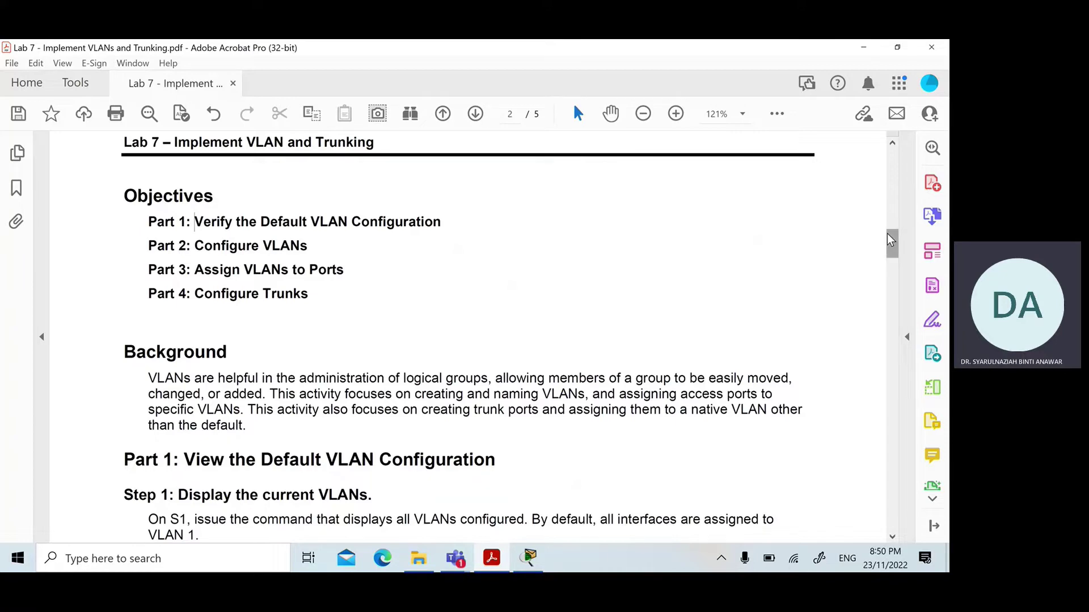
pyautogui.moveTo(888, 235); pyautogui.dragTo(884, 250)
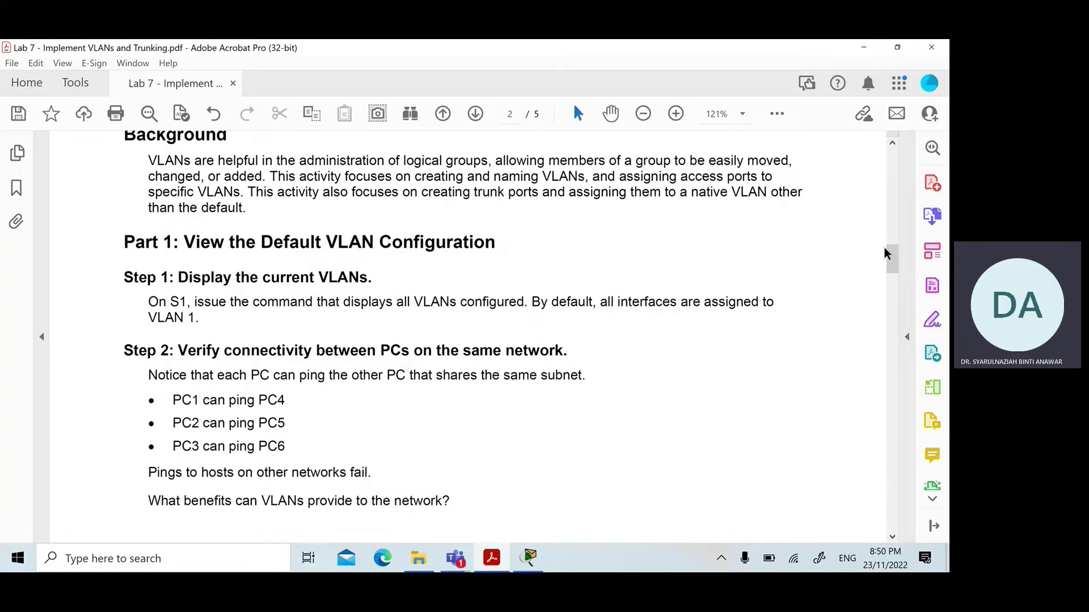
# - Switch to Cisco Packet Tracer, enter privileged mode in switch S2's CLI and run "sh vlan brief"
pyautogui.click(536, 559)
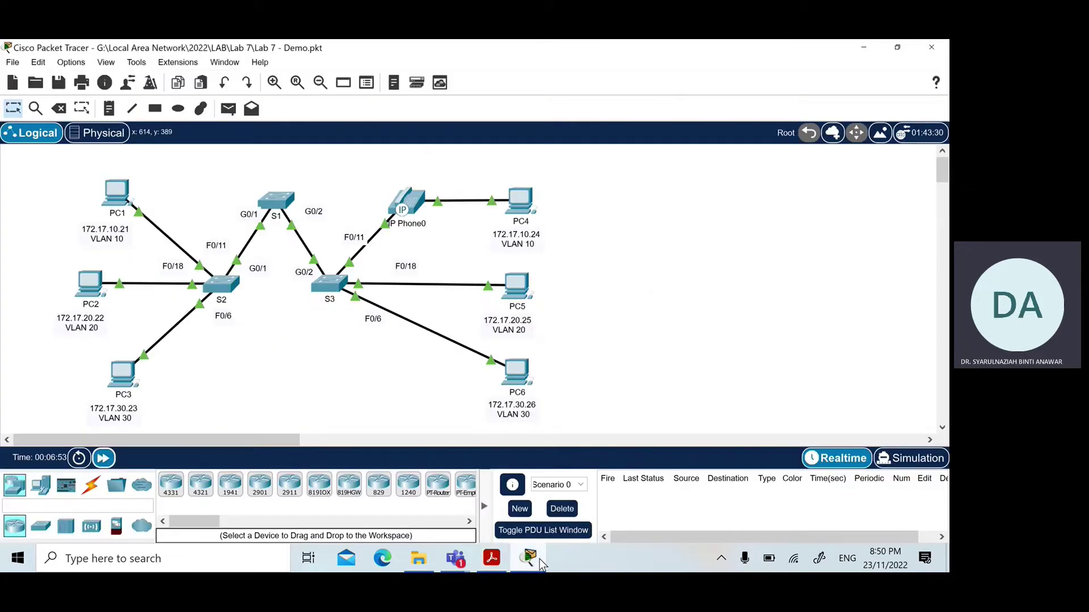
pyautogui.click(215, 287)
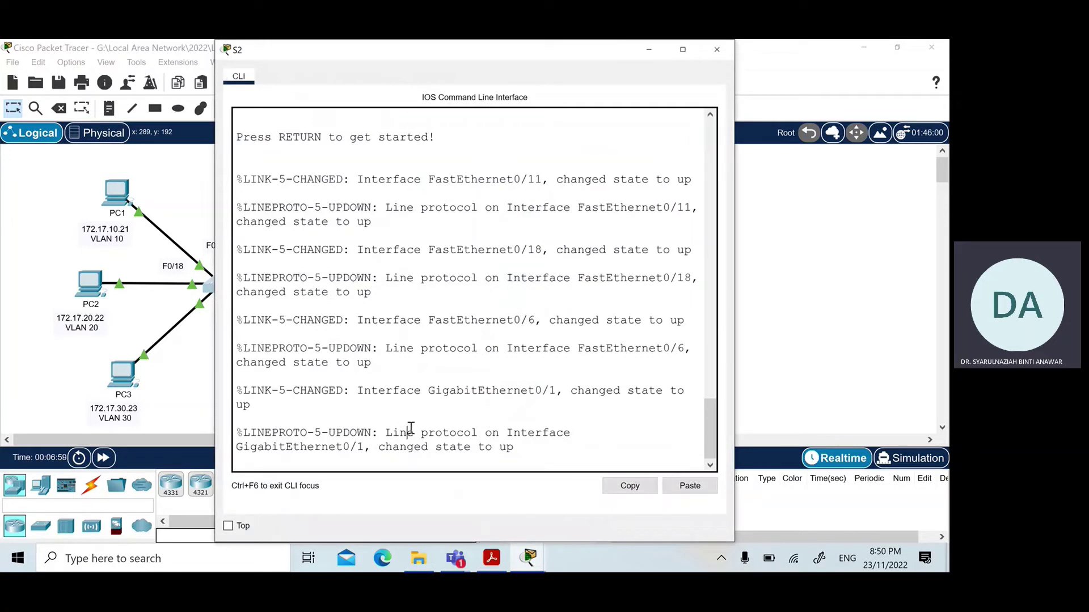
pyautogui.press('Return')
pyautogui.write('en')
pyautogui.press('Return')
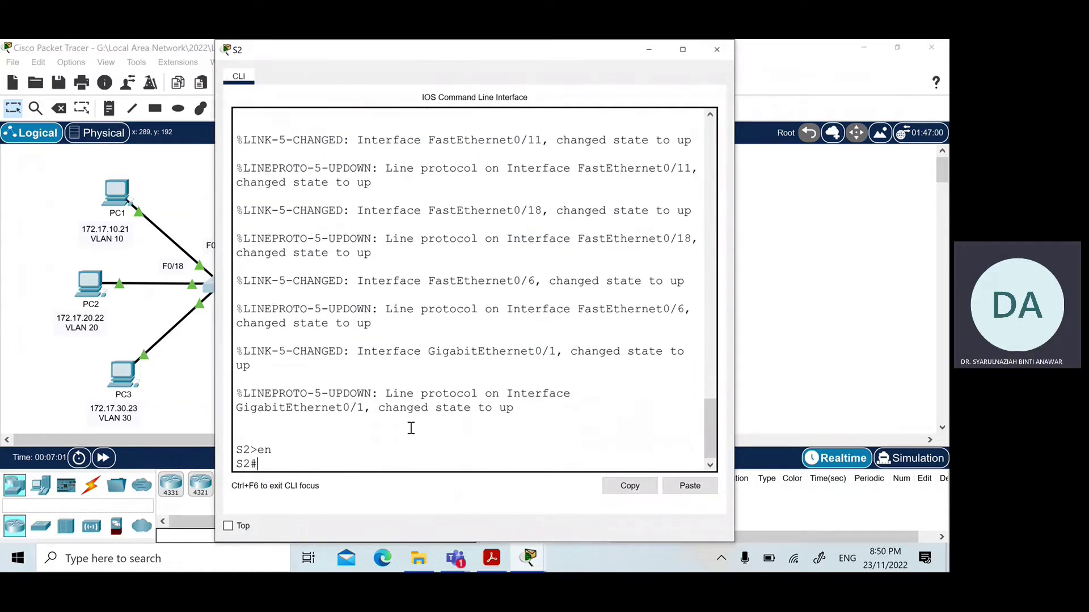
pyautogui.write('sh vlan brief')
pyautogui.press('Return')
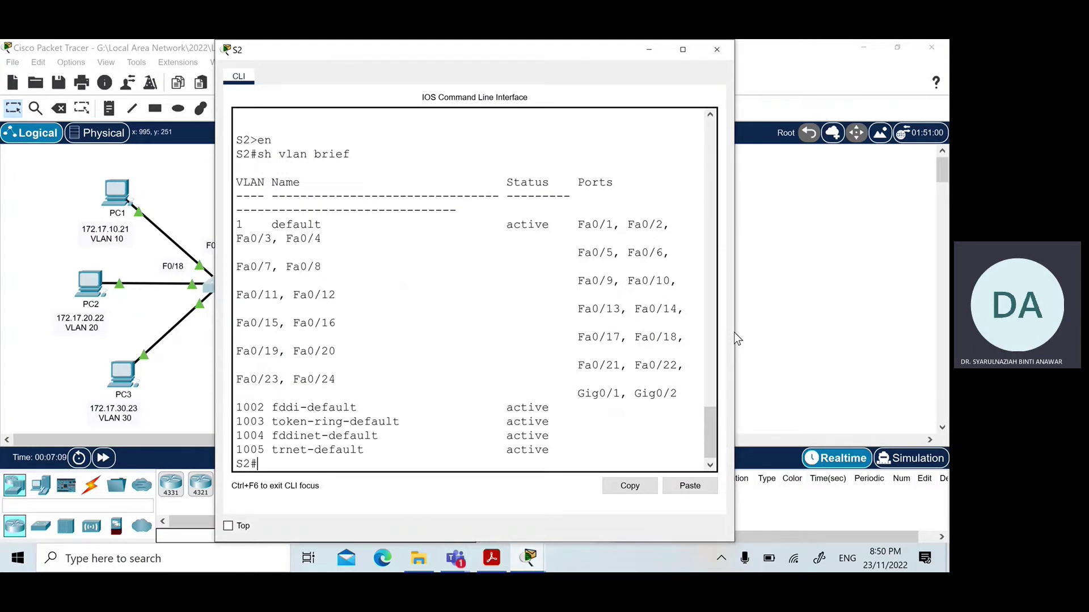
# - Widen the S2 window and examine the default VLAN 1 entry and its assigned ports in the VLAN table
pyautogui.moveTo(734, 334); pyautogui.dragTo(903, 330)
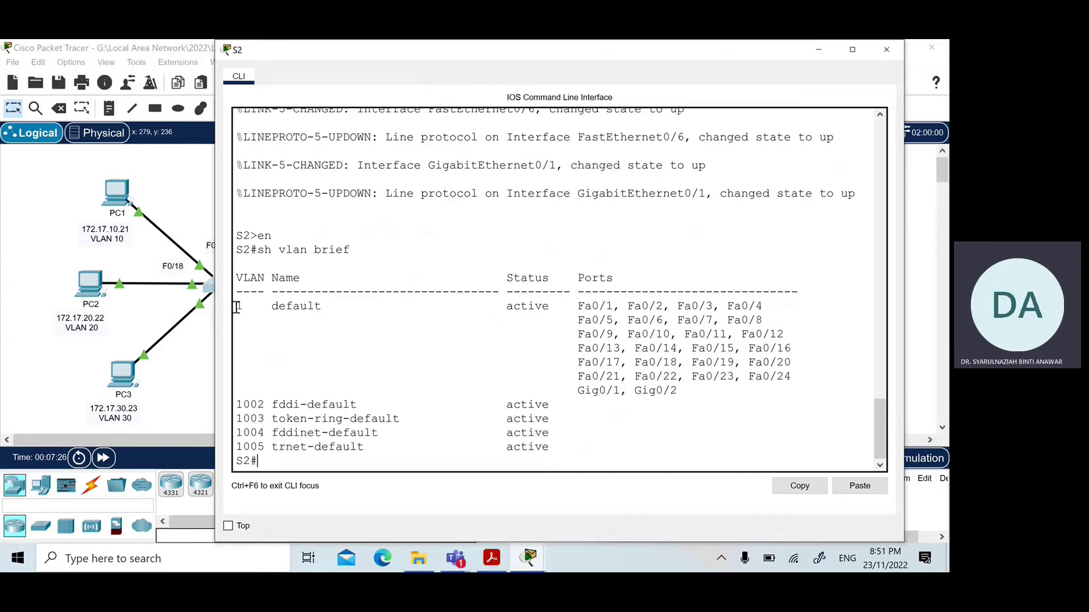
pyautogui.moveTo(236, 307); pyautogui.dragTo(326, 309)
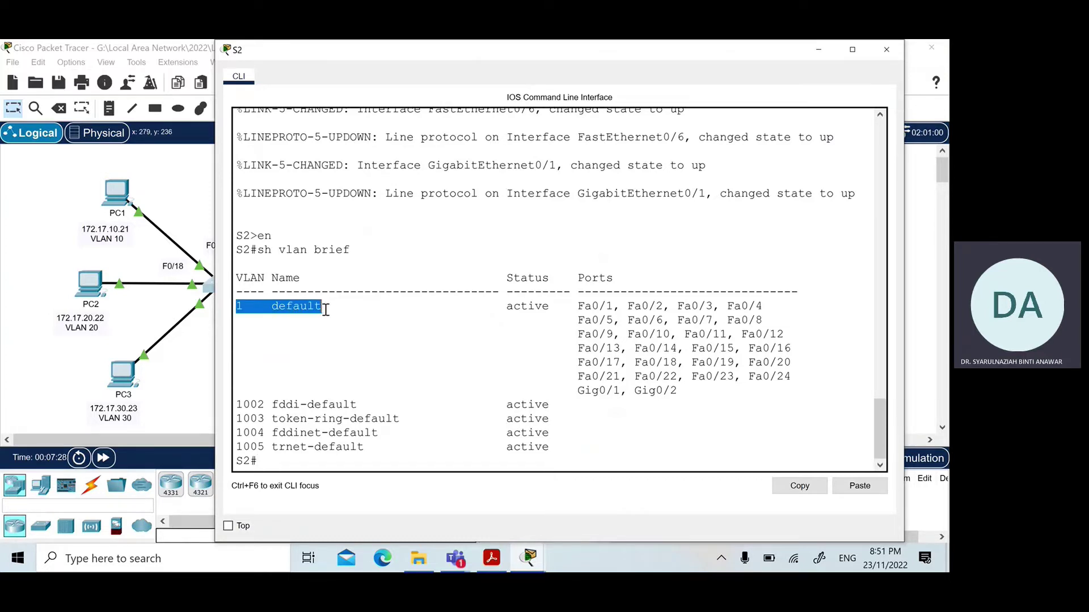
pyautogui.moveTo(676, 391); pyautogui.dragTo(577, 307)
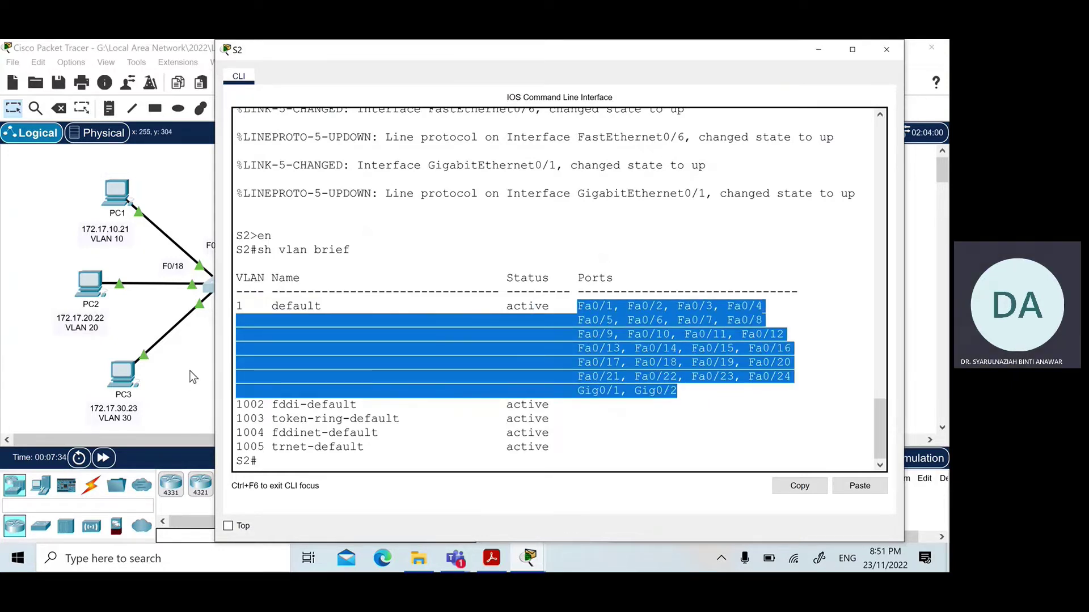
pyautogui.click(190, 370)
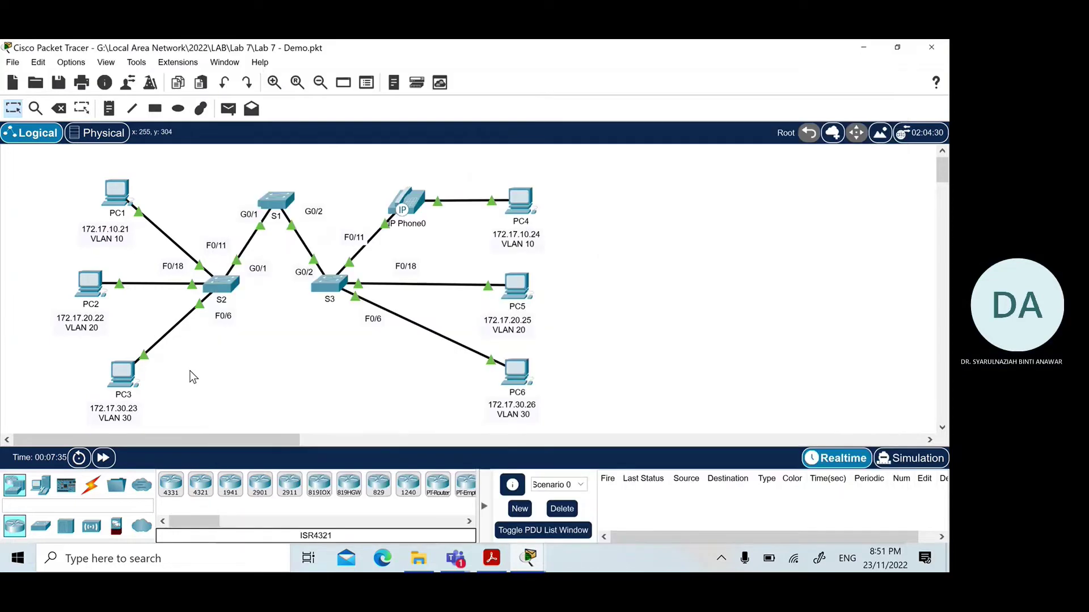
# - Switch to the lab PDF and read Part 1 Step 2 on verifying connectivity between PCs on the same network
pyautogui.click(491, 558)
pyautogui.scroll(-2, 251, 276)
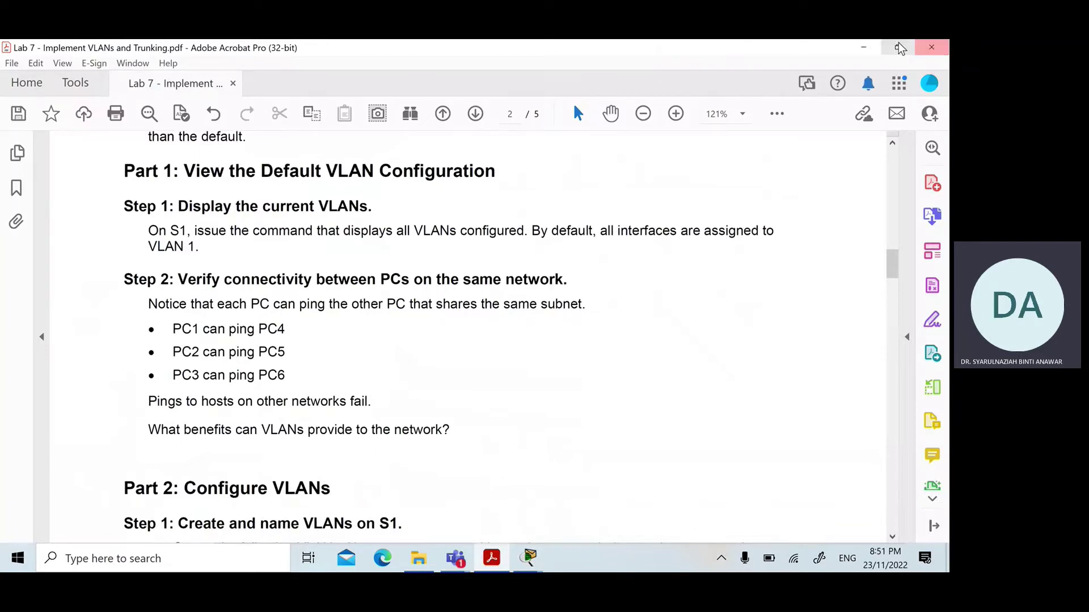
pyautogui.click(866, 47)
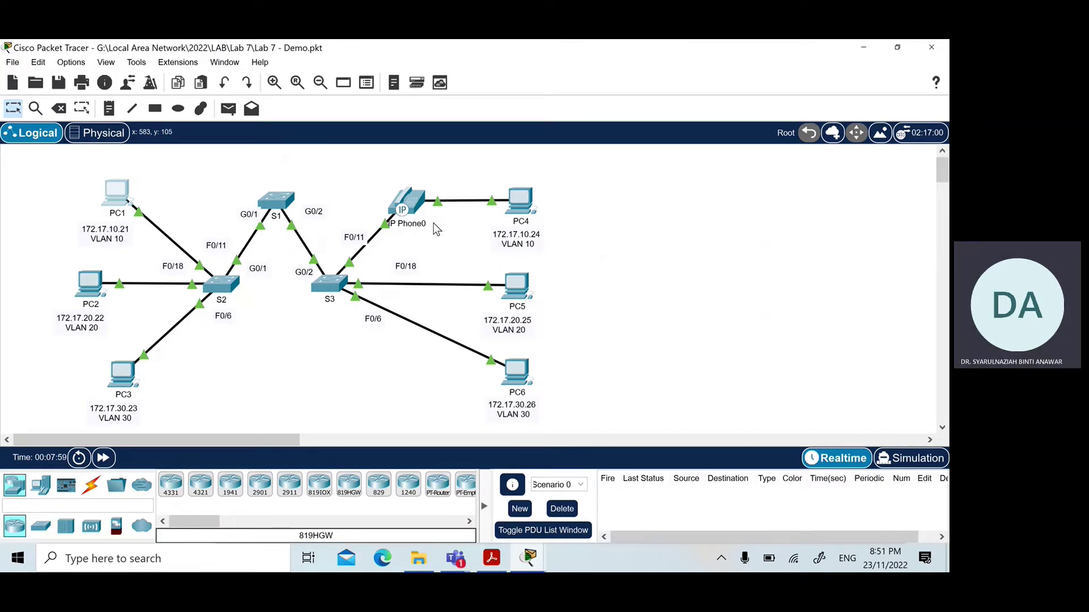
# - Open PC1's Command Prompt in the Packet Tracer topology and ping PC4 at 172.17.10.24
pyautogui.click(119, 194)
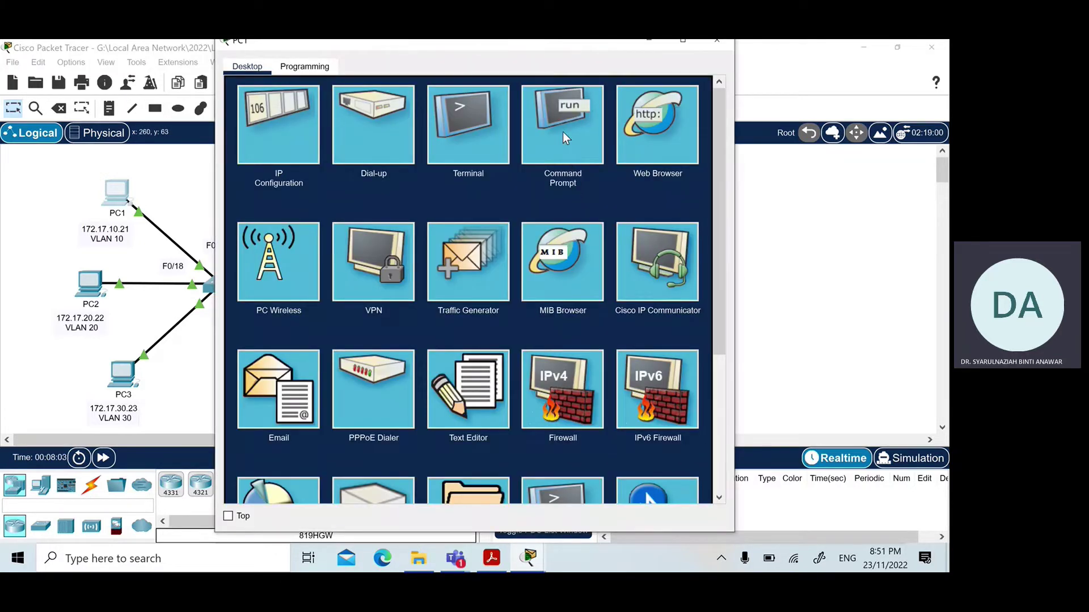
pyautogui.click(566, 137)
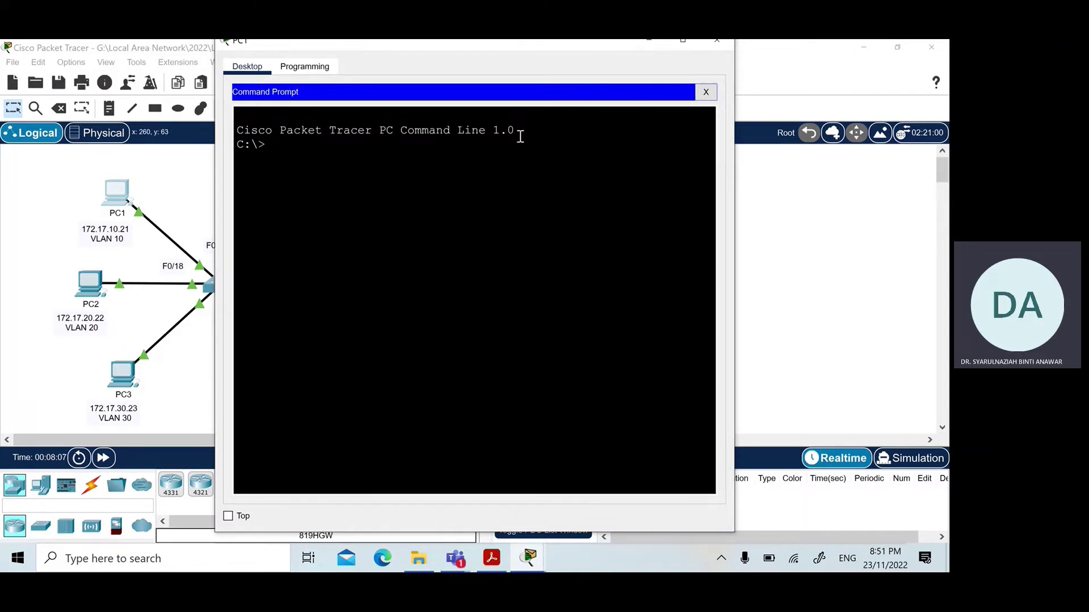
pyautogui.write('ping 172')
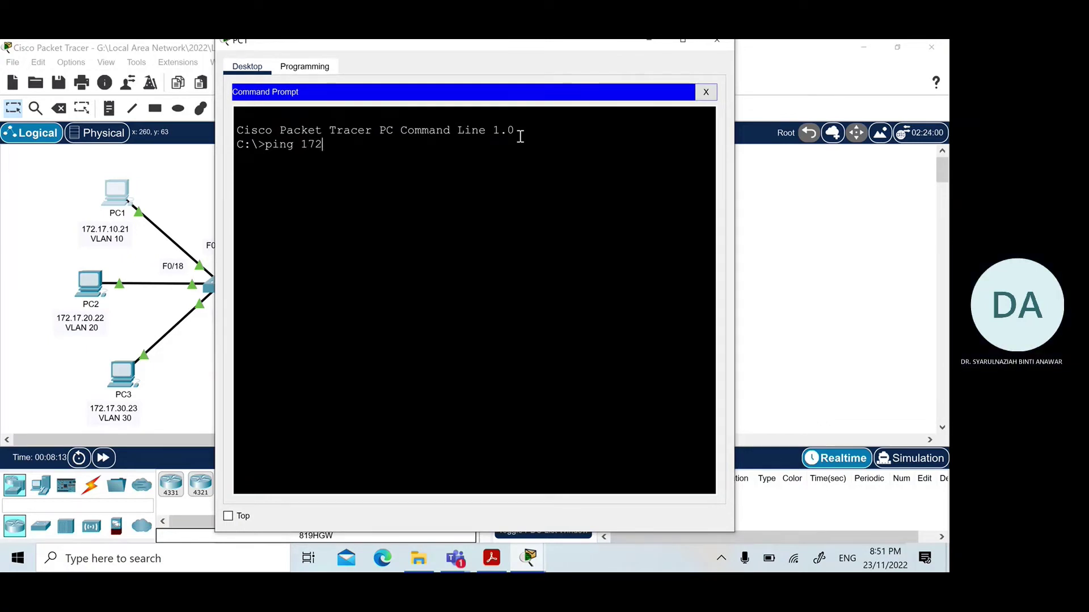
pyautogui.write('.17.10.24')
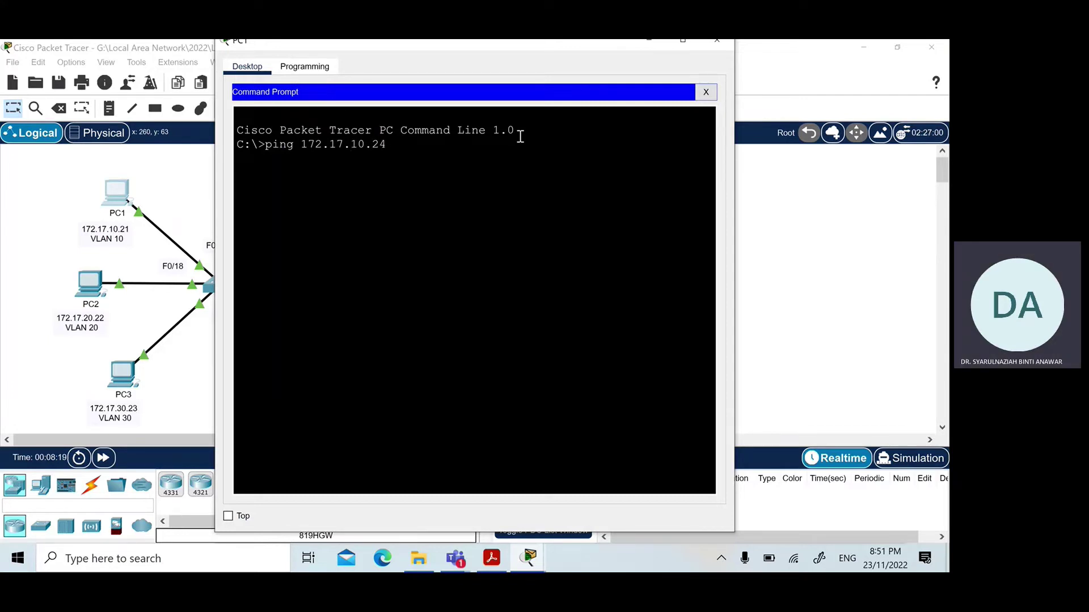
pyautogui.press('Return')
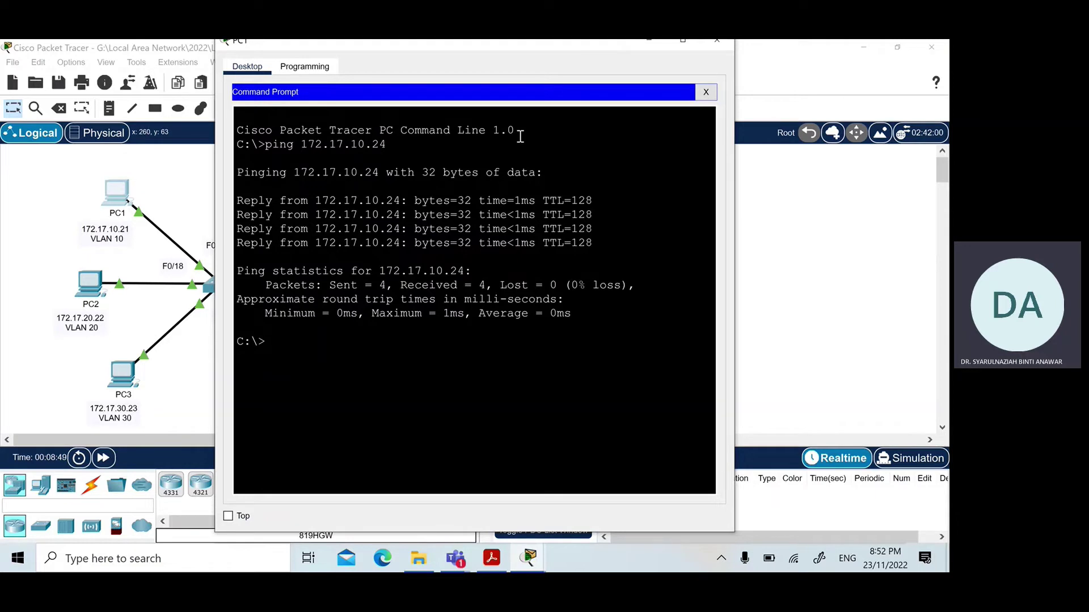
# - Ping PC2 at 172.17.20.22 from PC1, interrupt the ping and return to the topology workspace
pyautogui.write('ping 1')
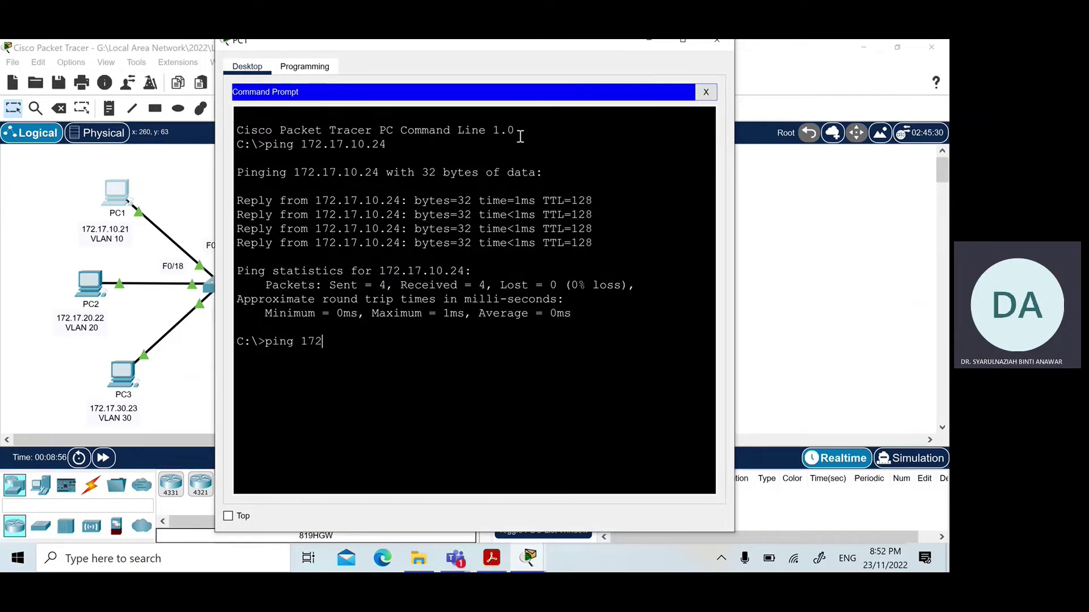
pyautogui.write('.17.2022')
pyautogui.press('BackSpace')
pyautogui.press('BackSpace')
pyautogui.write('.22')
pyautogui.press('Return')
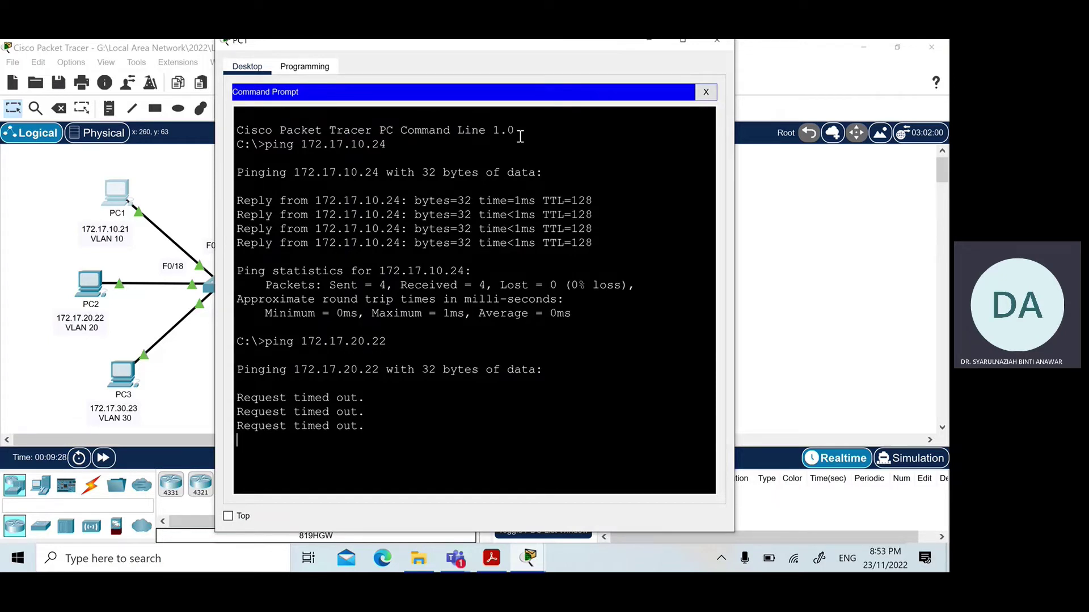
pyautogui.hotkey('ctrl', 'c')
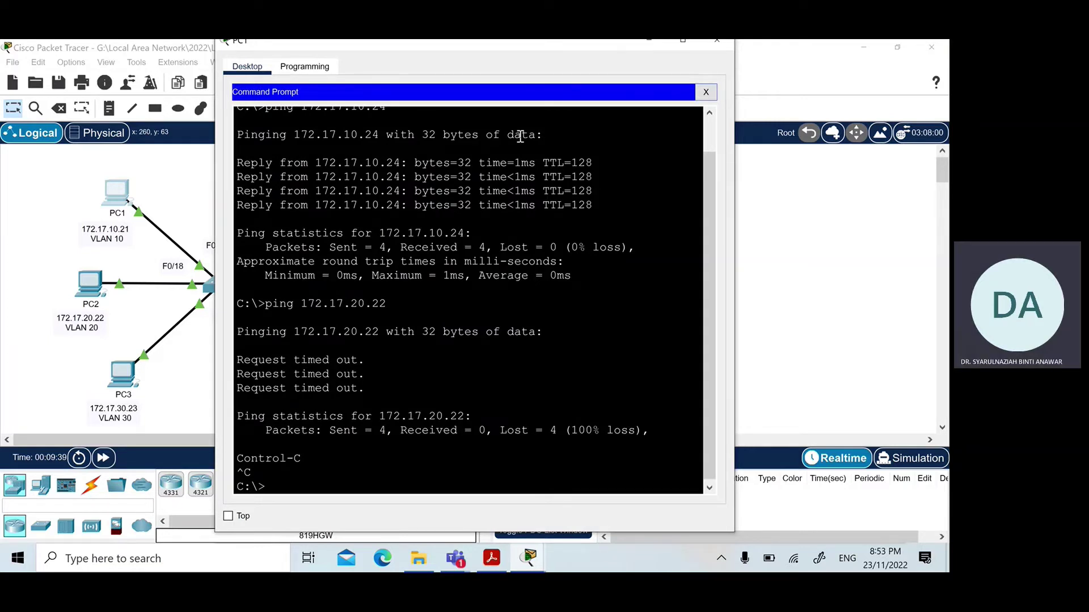
pyautogui.click(53, 211)
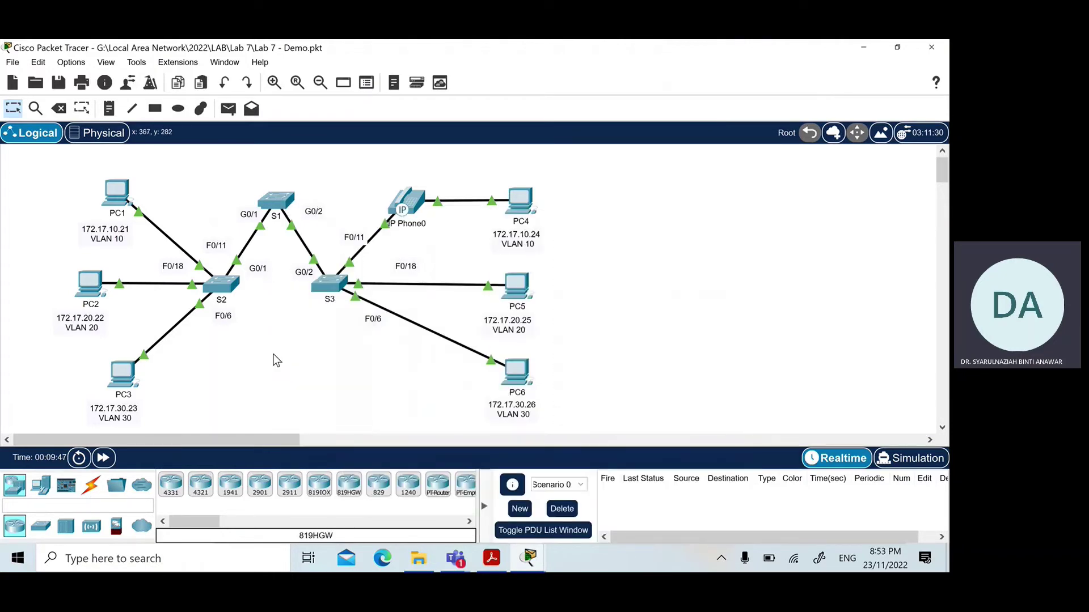
# - Switch to the lab PDF and read Part 2 Step 1 for the VLAN numbers and names to create
pyautogui.click(487, 555)
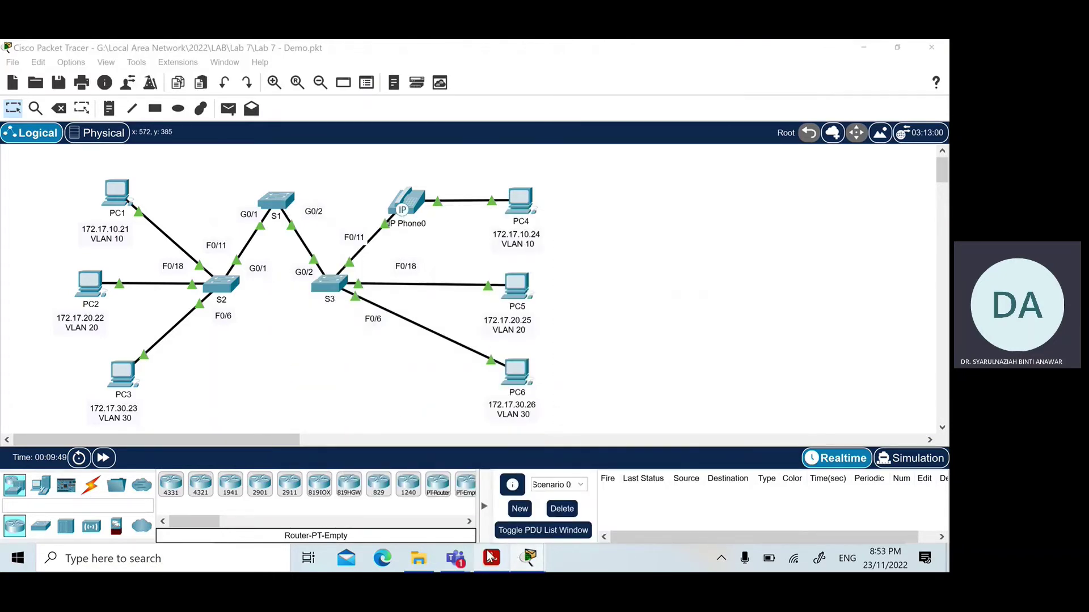
pyautogui.scroll(-3, 272, 427)
pyautogui.scroll(-3, 272, 426)
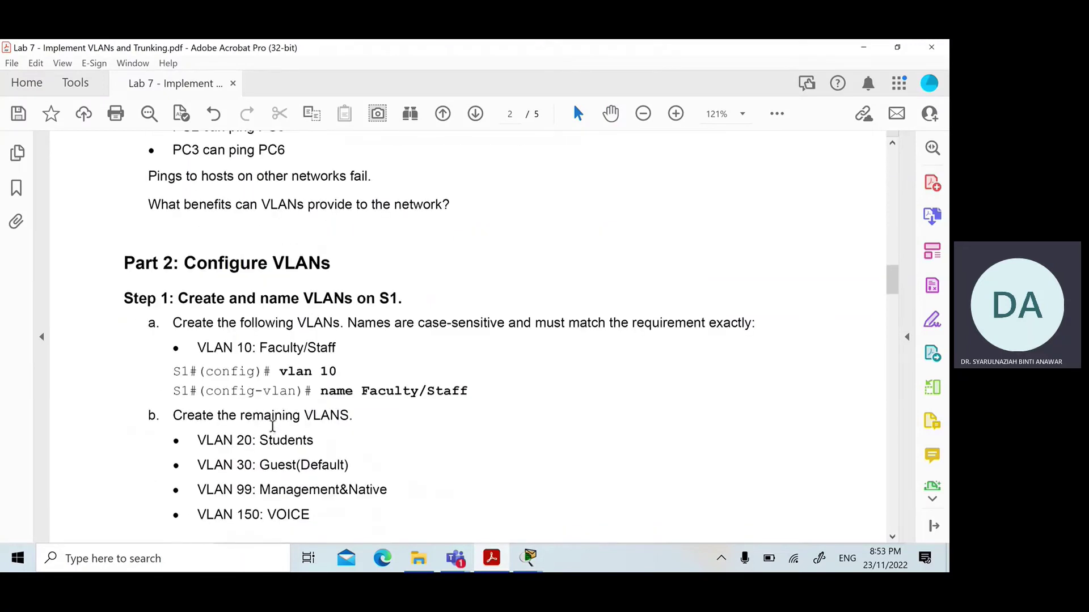
pyautogui.scroll(-1, 206, 343)
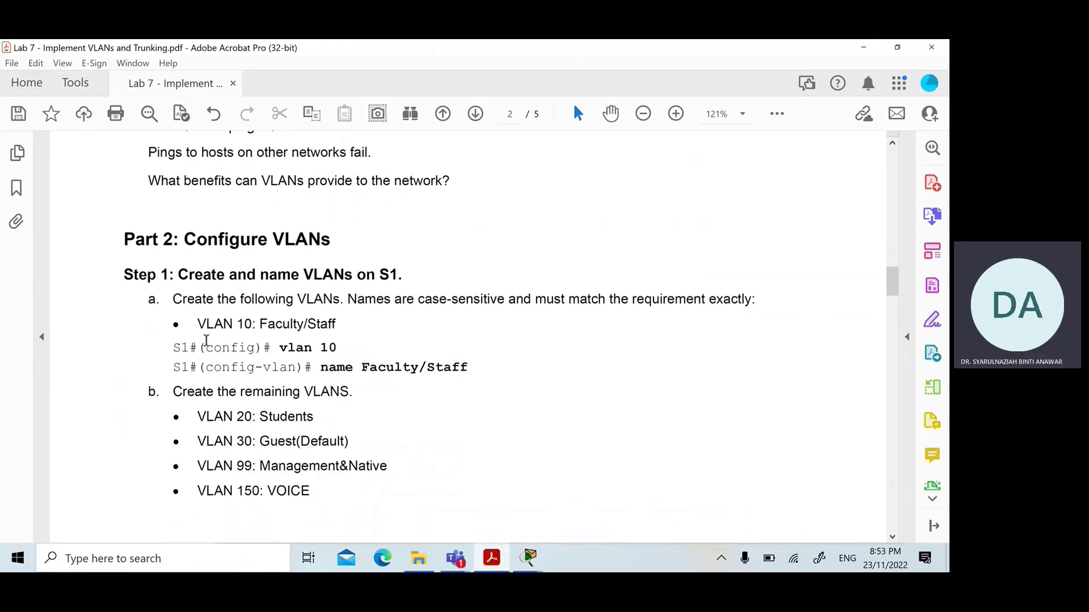
pyautogui.scroll(-3, 168, 285)
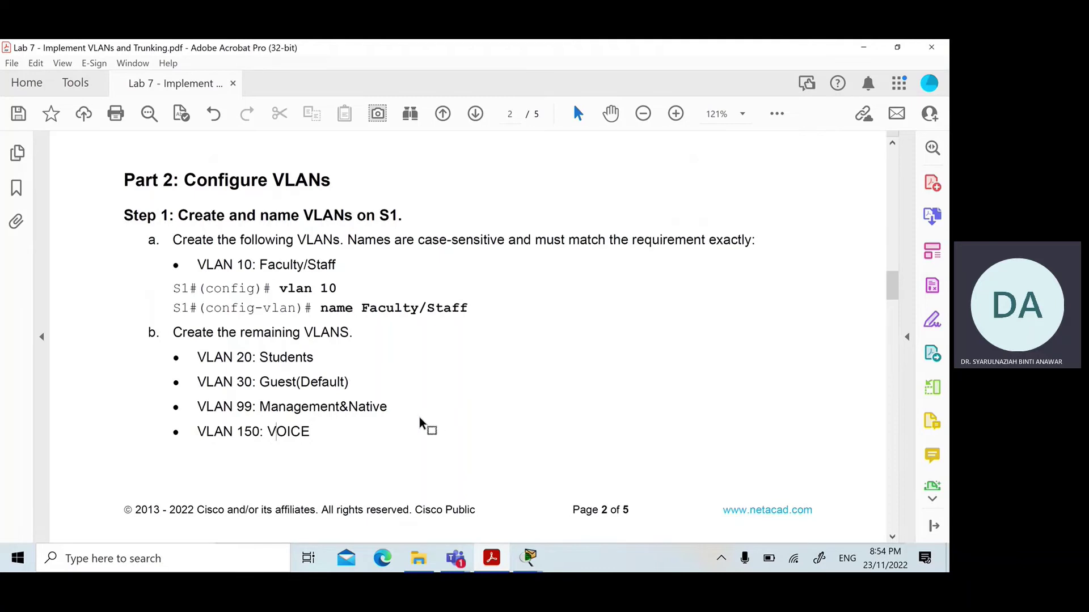
pyautogui.moveTo(530, 561)
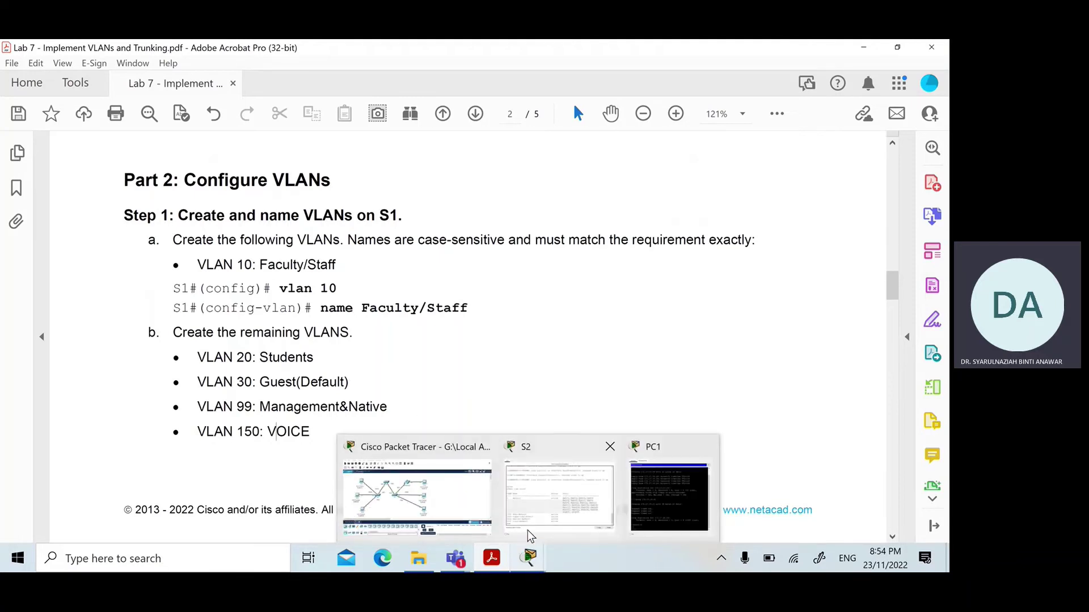
pyautogui.click(579, 509)
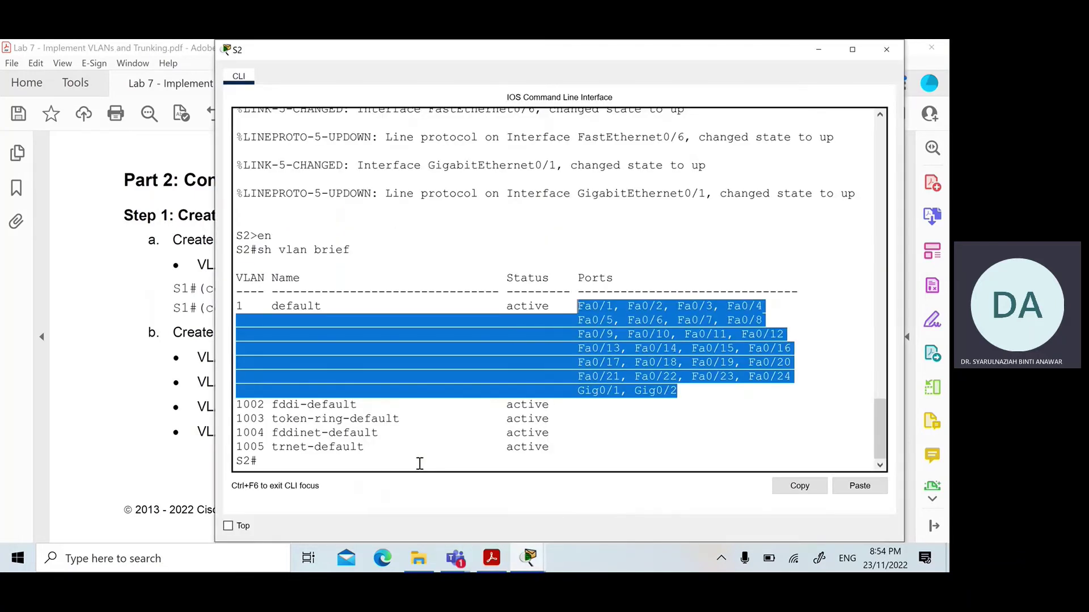
pyautogui.click(418, 462)
pyautogui.click(111, 309)
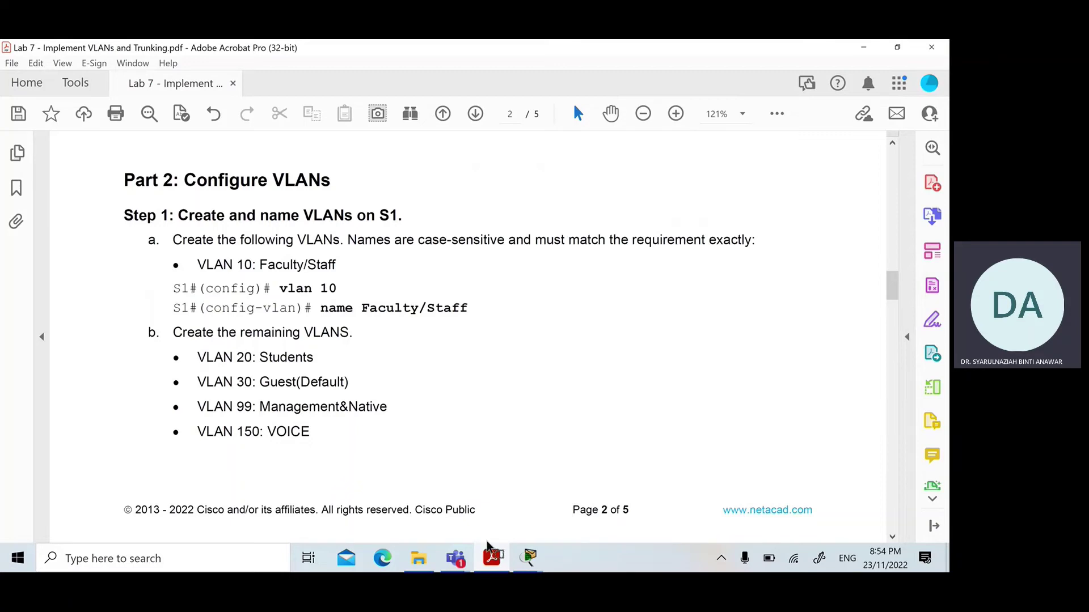
# - Switch from the lab PDF to Packet Tracer's S2 window and close it
pyautogui.moveTo(527, 561)
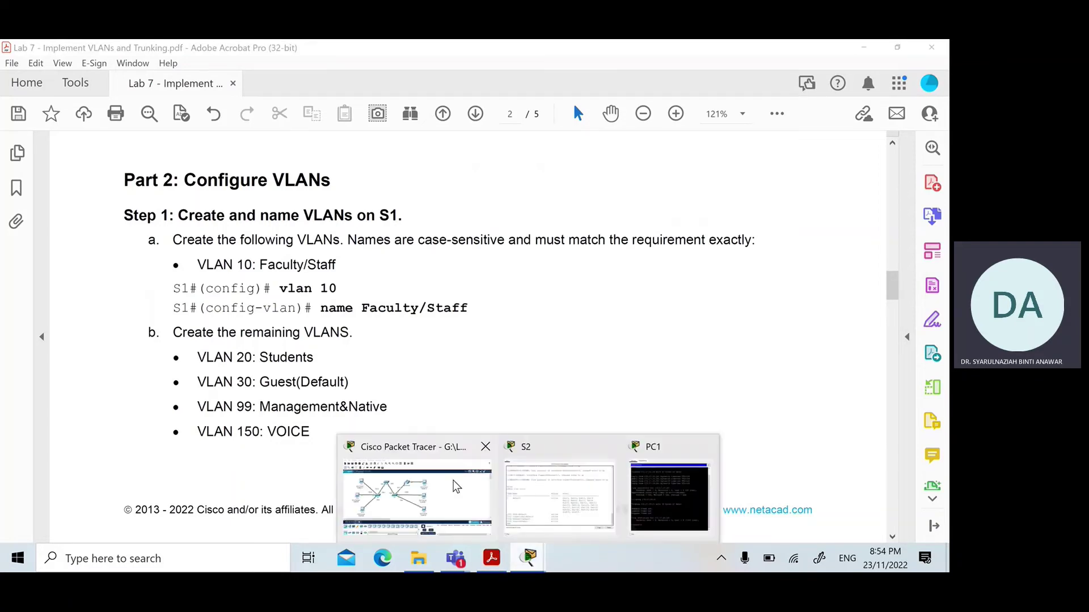
pyautogui.click(555, 488)
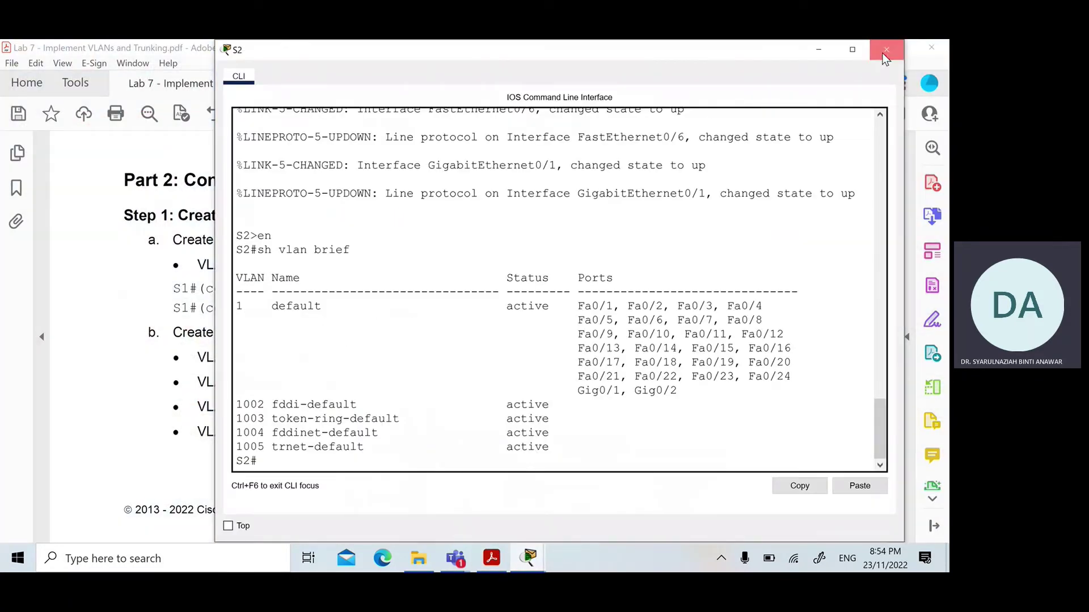
pyautogui.click(886, 49)
# - Open switch S1's CLI from the topology and enter global configuration mode with en and conf t
pyautogui.moveTo(529, 561)
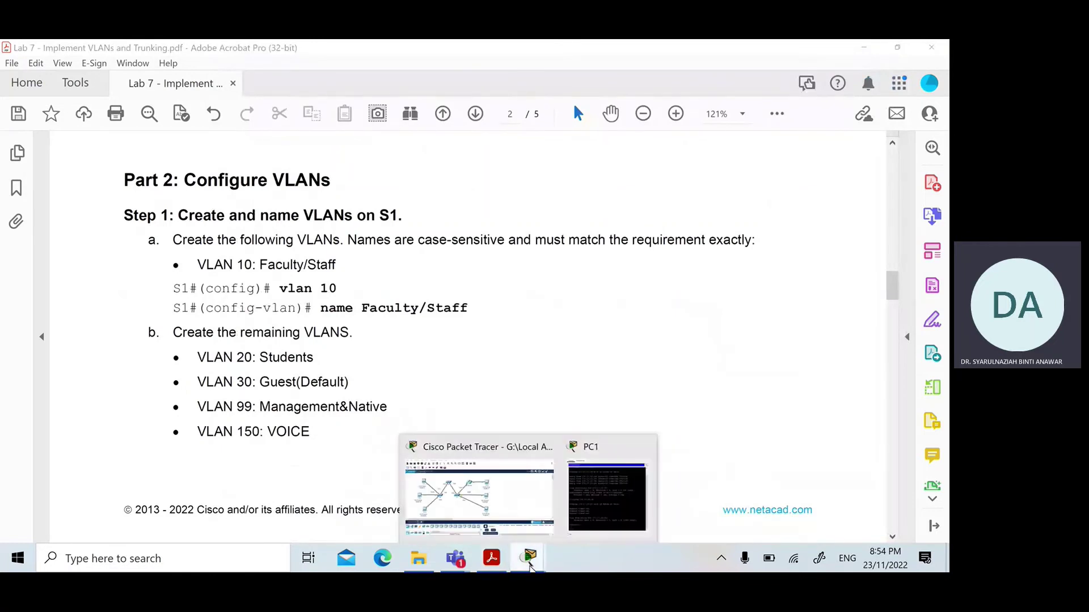
pyautogui.click(515, 503)
pyautogui.click(281, 203)
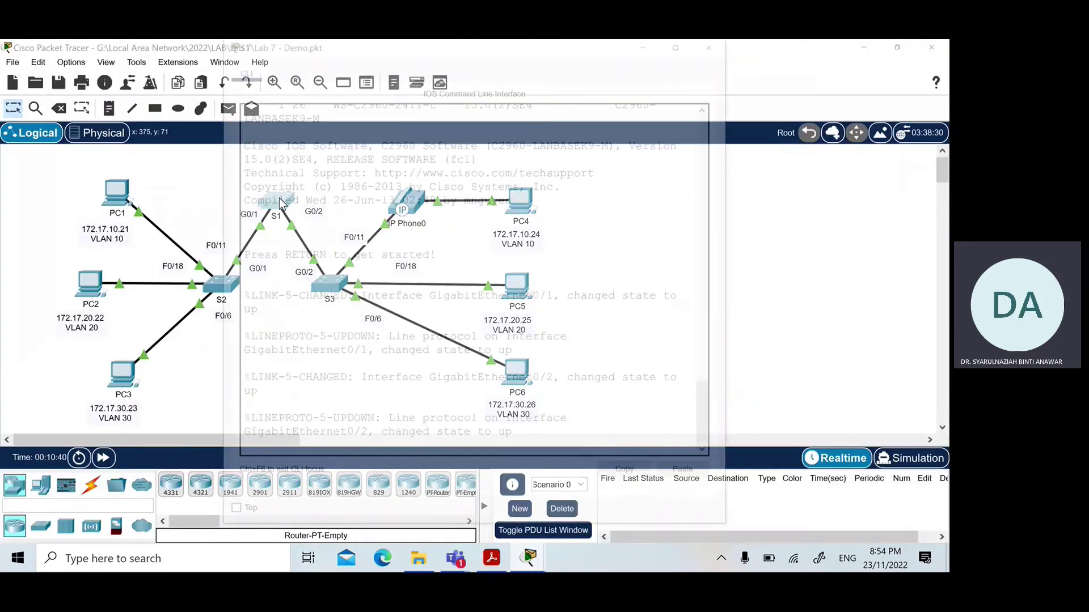
pyautogui.click(422, 386)
pyautogui.press('Return')
pyautogui.write('en')
pyautogui.press('Return')
pyautogui.write('conf t')
pyautogui.press('Return')
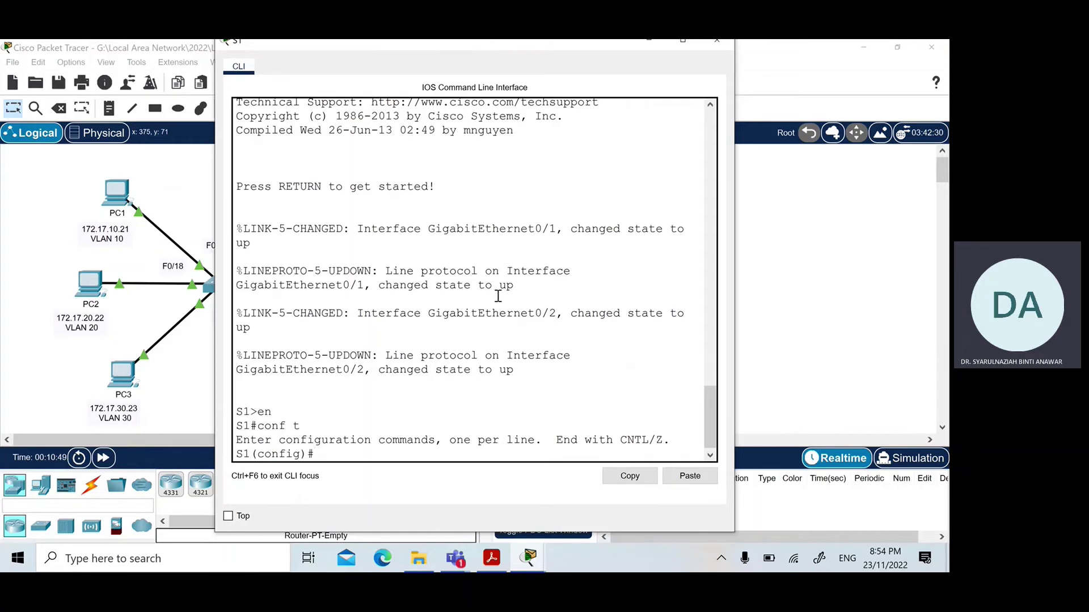
# - Create VLAN 10 on S1 and name it Faculty/Staff
pyautogui.write('vlan 10')
pyautogui.press('Return')
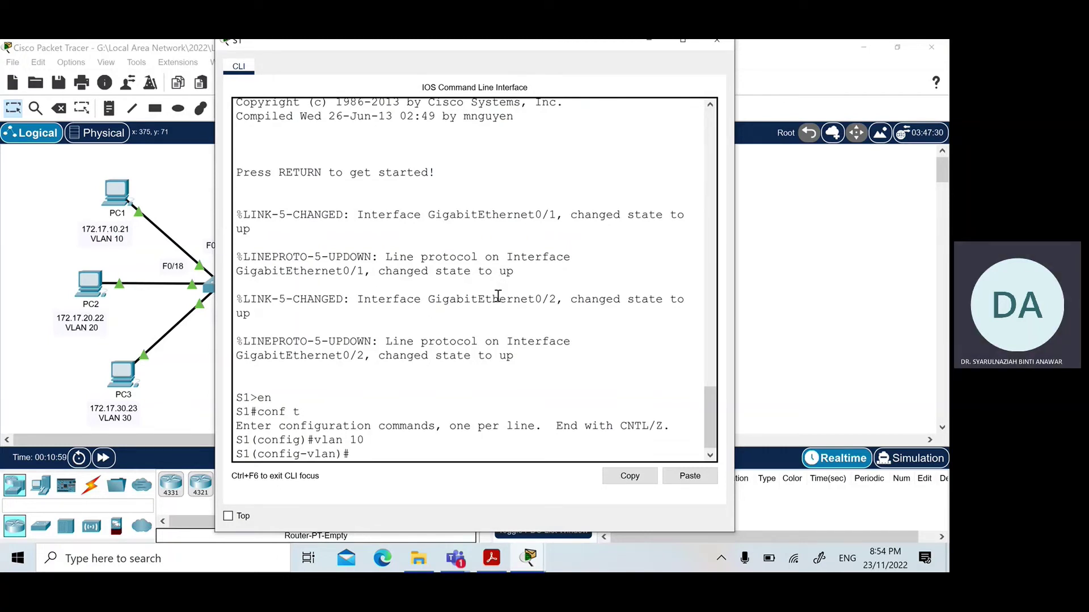
pyautogui.write('name')
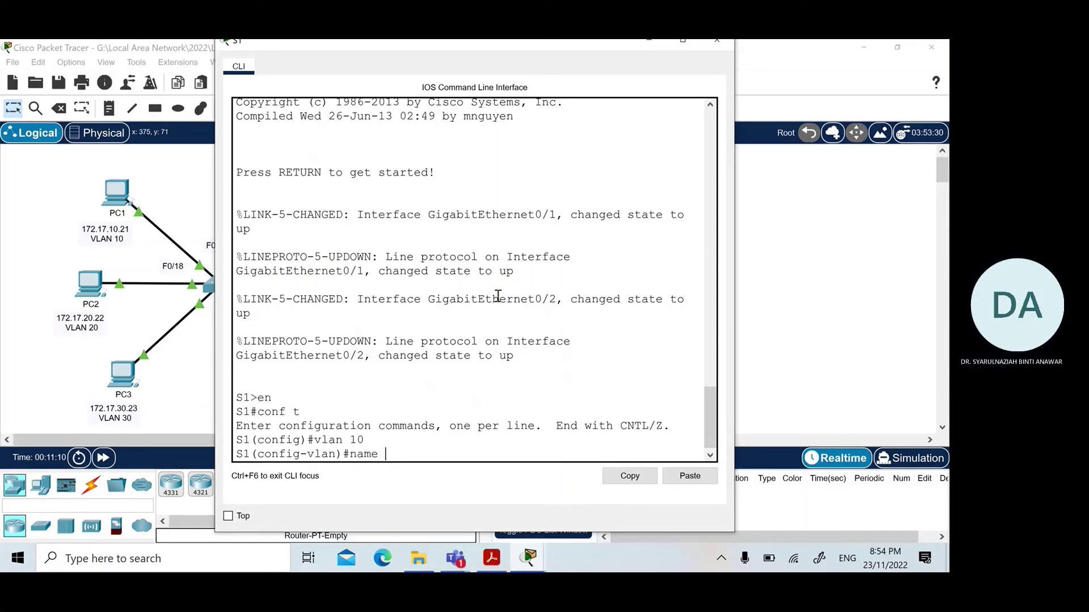
pyautogui.write('Faculty/Staff')
pyautogui.press('Return')
# - Create VLAN 20 on S1 and name it Students
pyautogui.write('vlan)#vla')
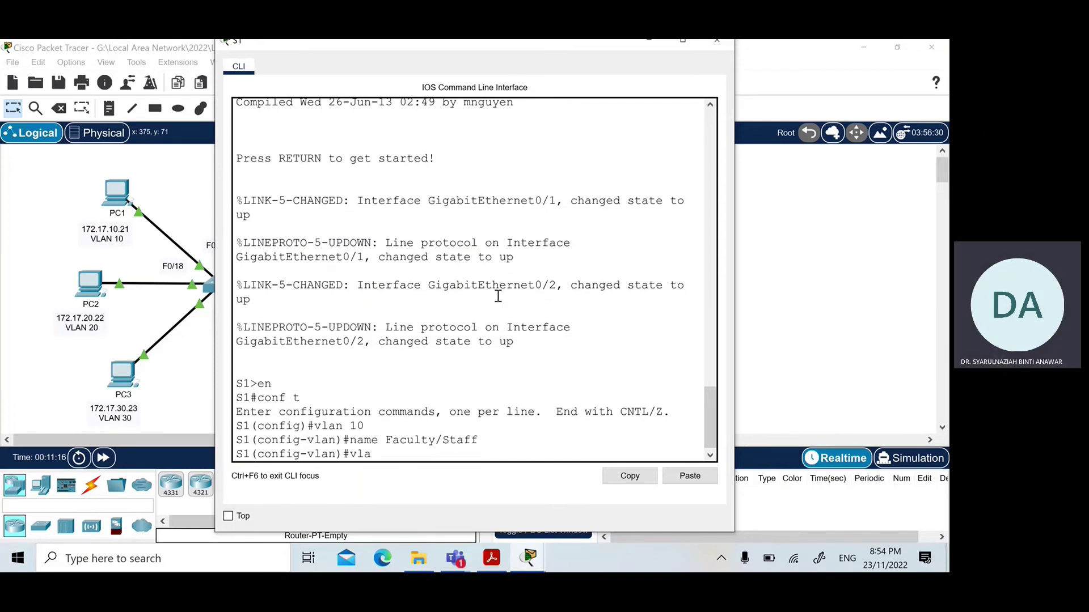
pyautogui.write(' 20')
pyautogui.press('Return')
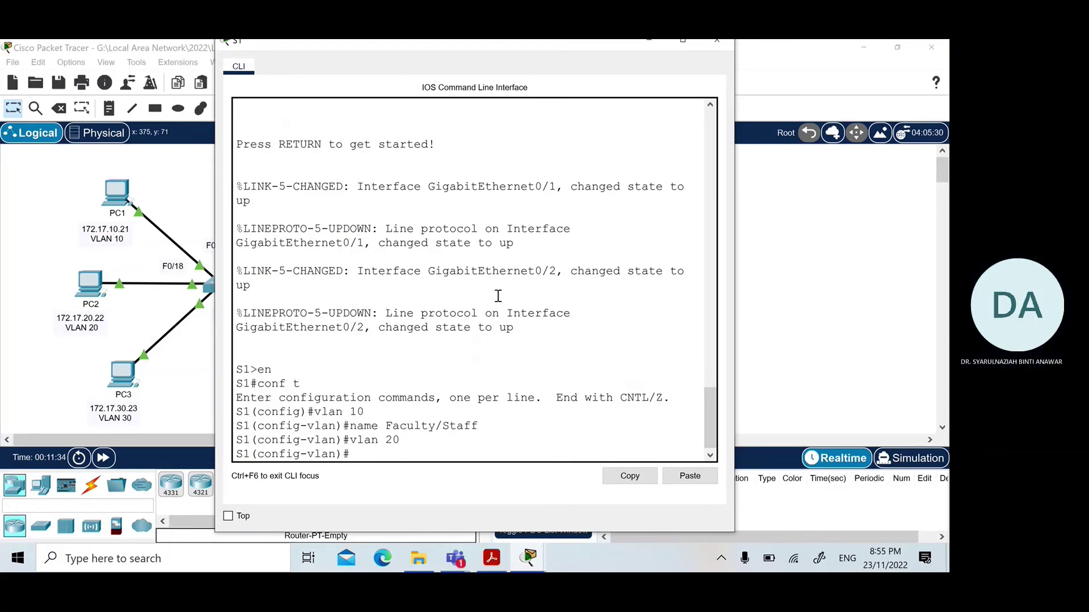
pyautogui.write('vlan 20')
pyautogui.press('Return')
pyautogui.write('name')
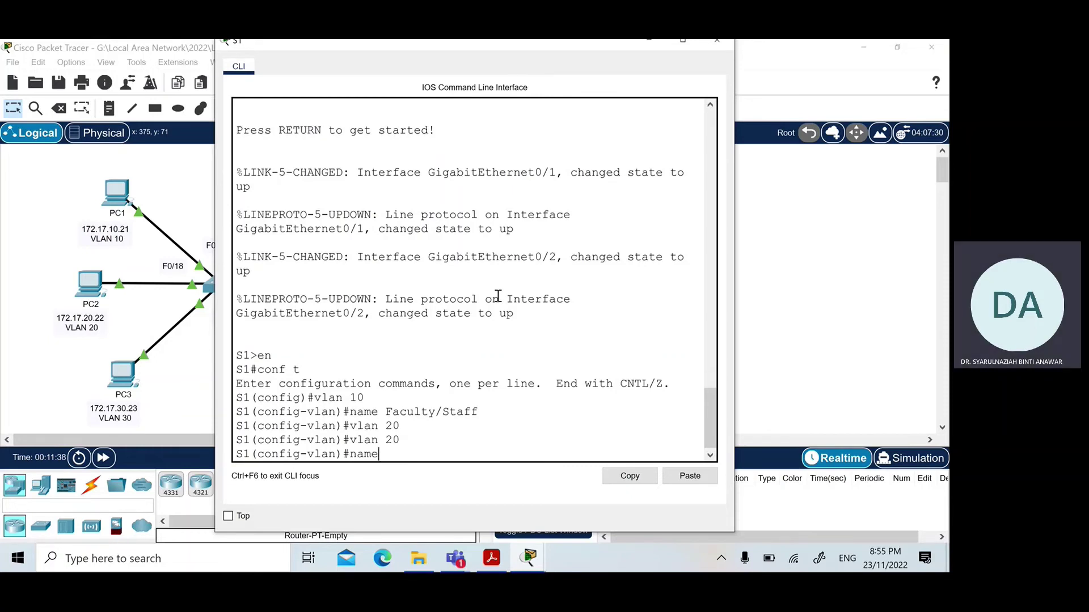
pyautogui.write(' Students')
pyautogui.press('Return')
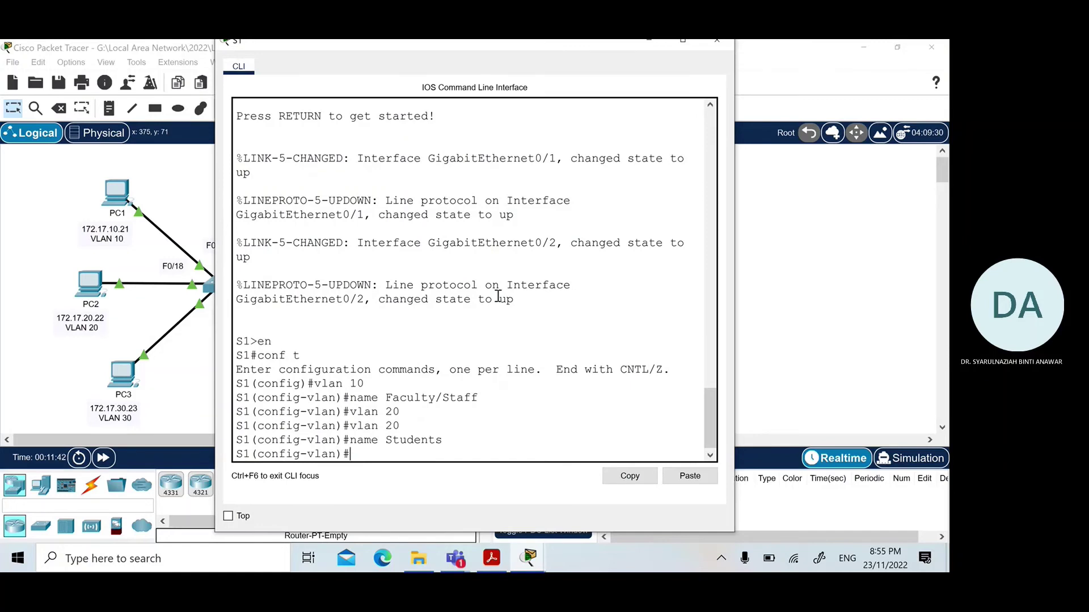
# - Create VLAN 30 on S1 and name it Guest
pyautogui.write('vlan ')
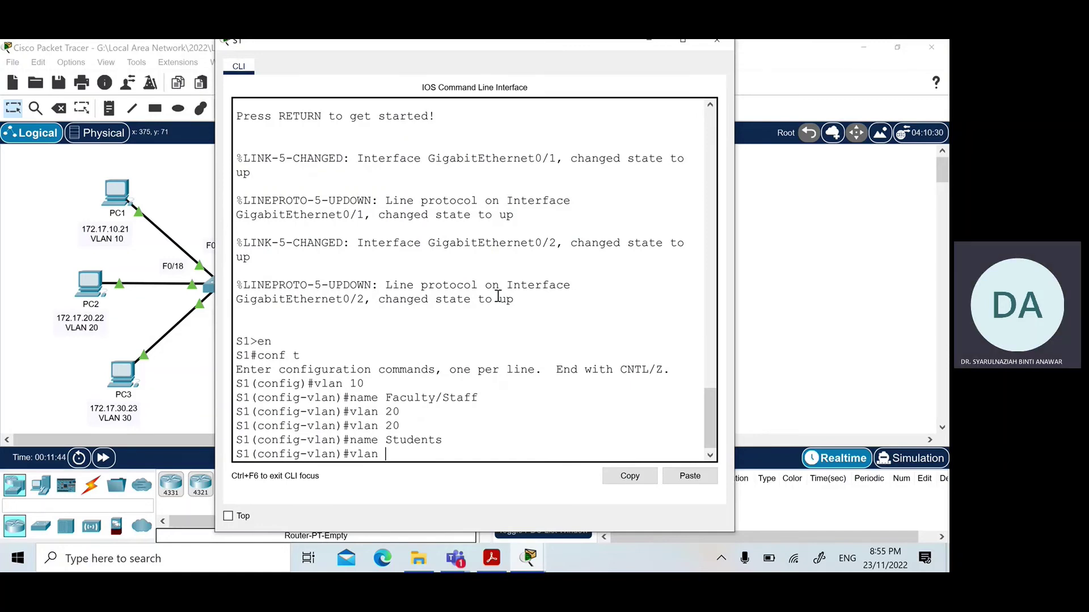
pyautogui.write('30')
pyautogui.press('Return')
pyautogui.write('nam')
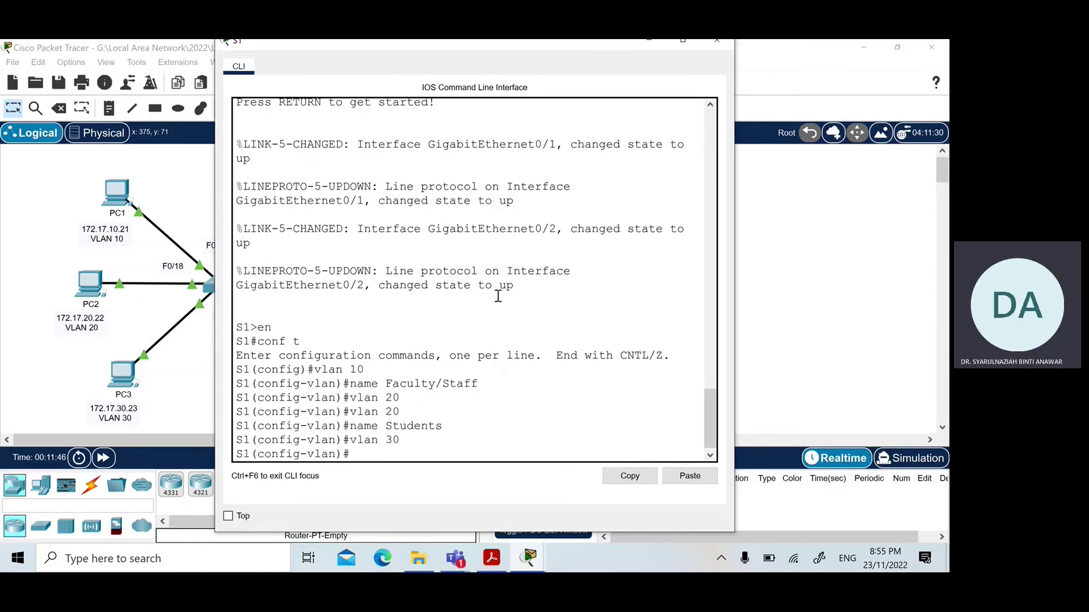
pyautogui.write('e Gue')
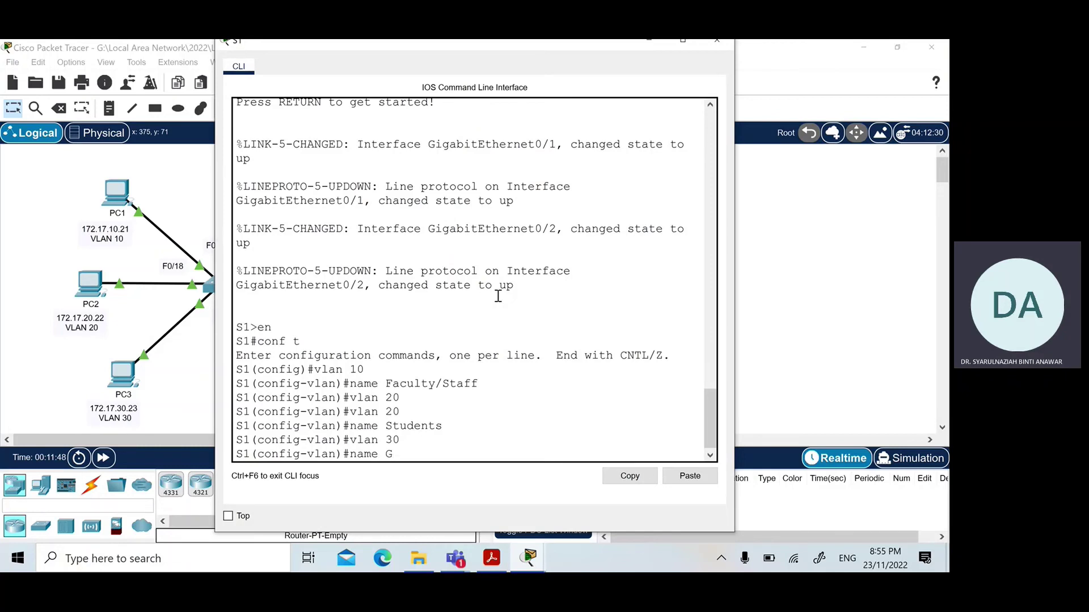
pyautogui.press('BackSpace')
pyautogui.write('est')
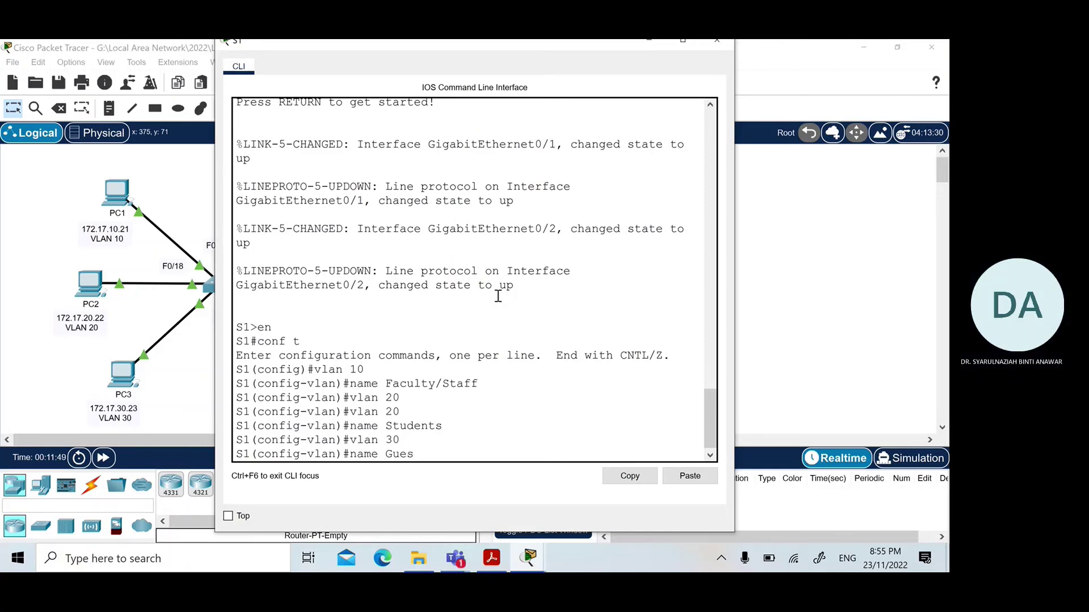
pyautogui.press('Return')
# - Create VLAN 99 on S1 and name it Management&Native
pyautogui.write('vlan)#vla')
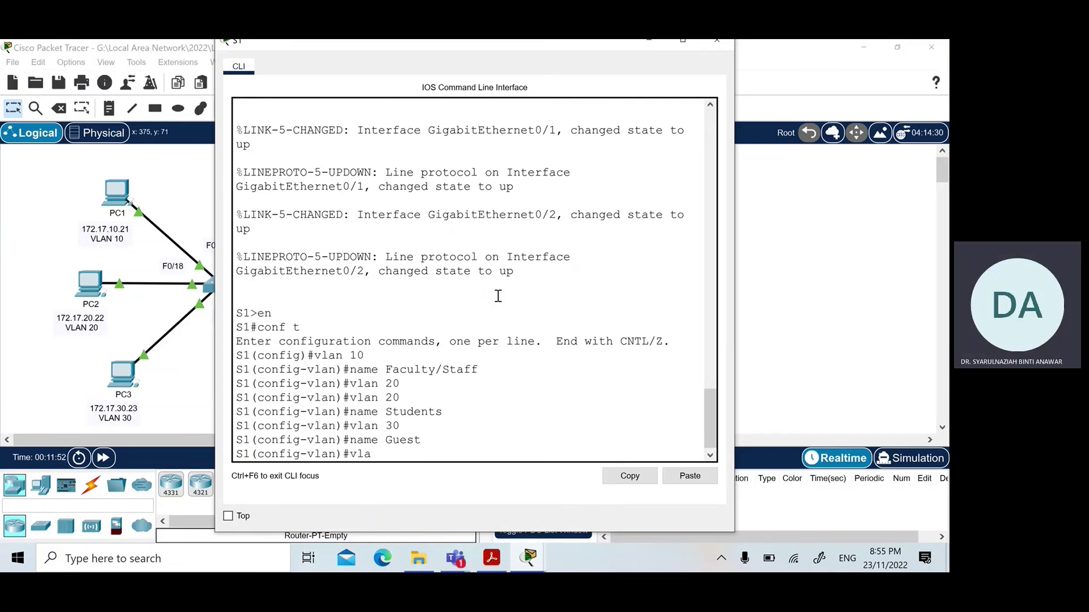
pyautogui.write(' 99')
pyautogui.press('Return')
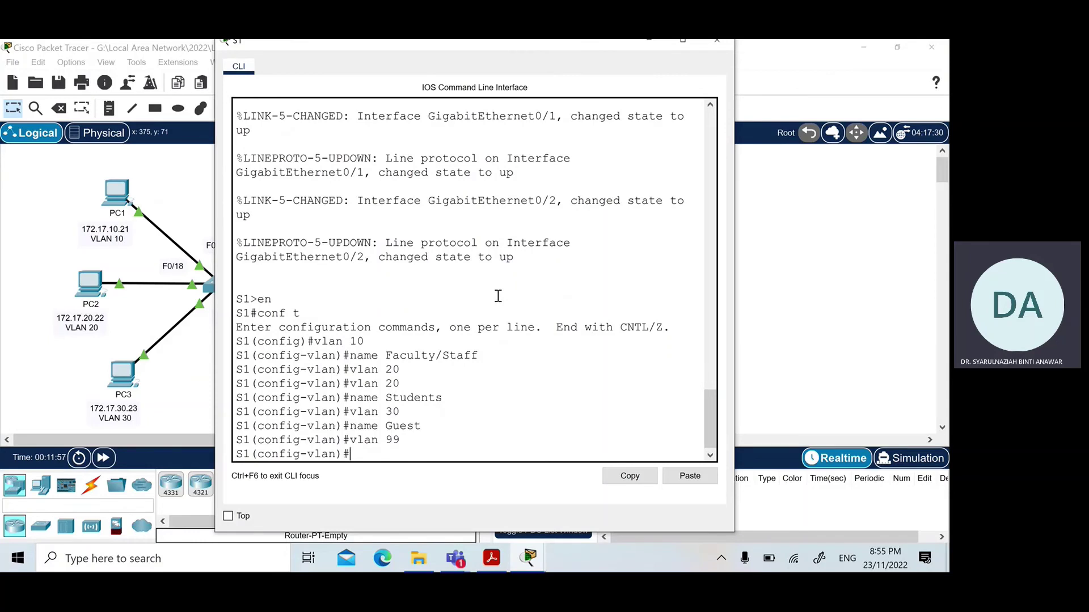
pyautogui.write('name Management')
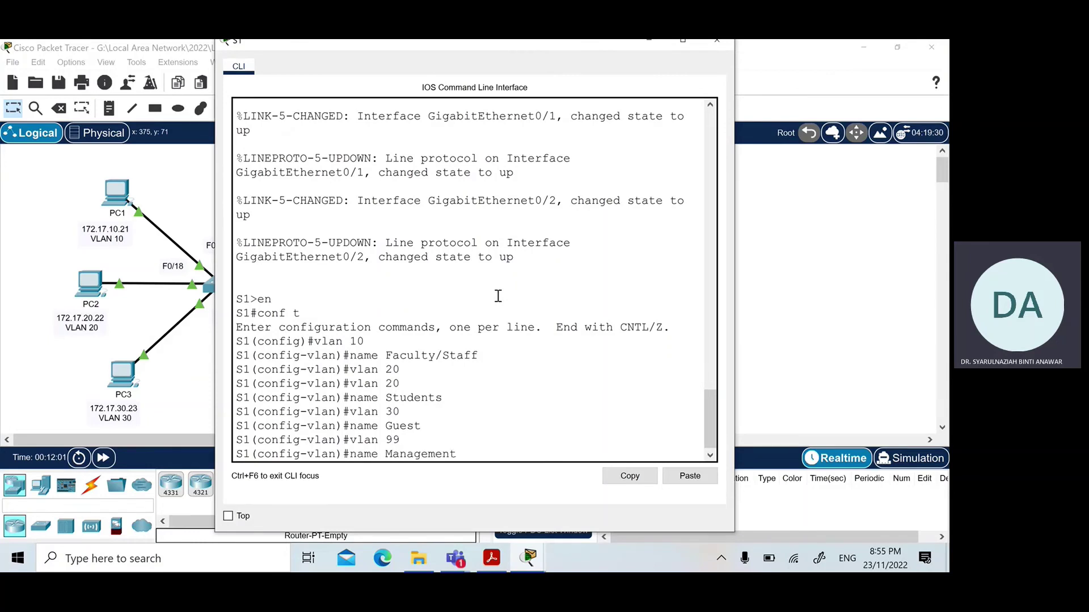
pyautogui.write('&Native')
pyautogui.press('Return')
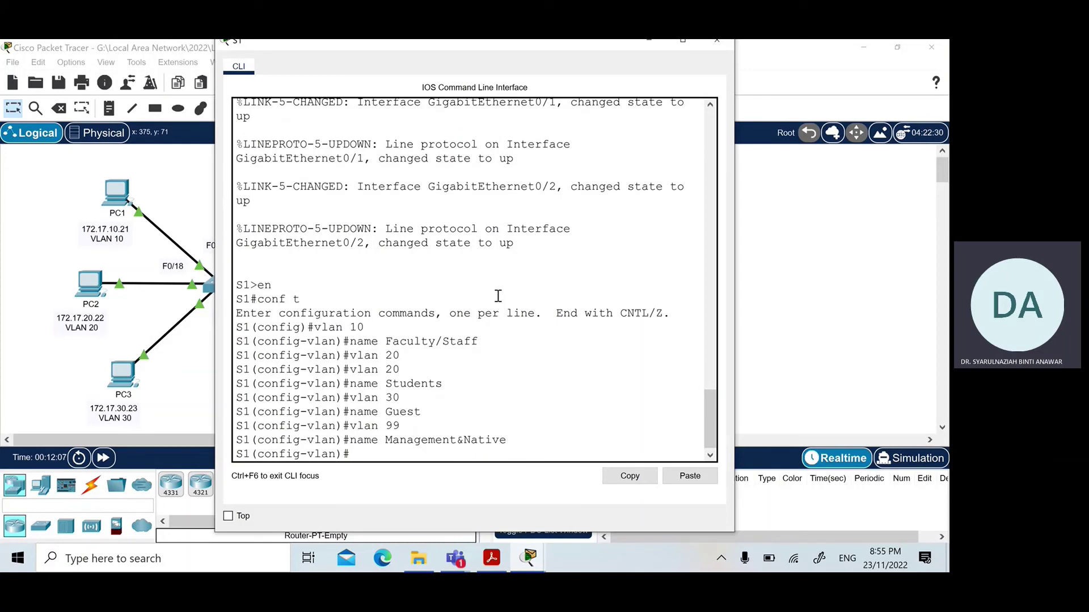
# - Create VLAN 150 on S1 and name it VOICE
pyautogui.write('vlan 150')
pyautogui.press('Return')
pyautogui.write('name')
pyautogui.write('VOICE')
pyautogui.press('Return')
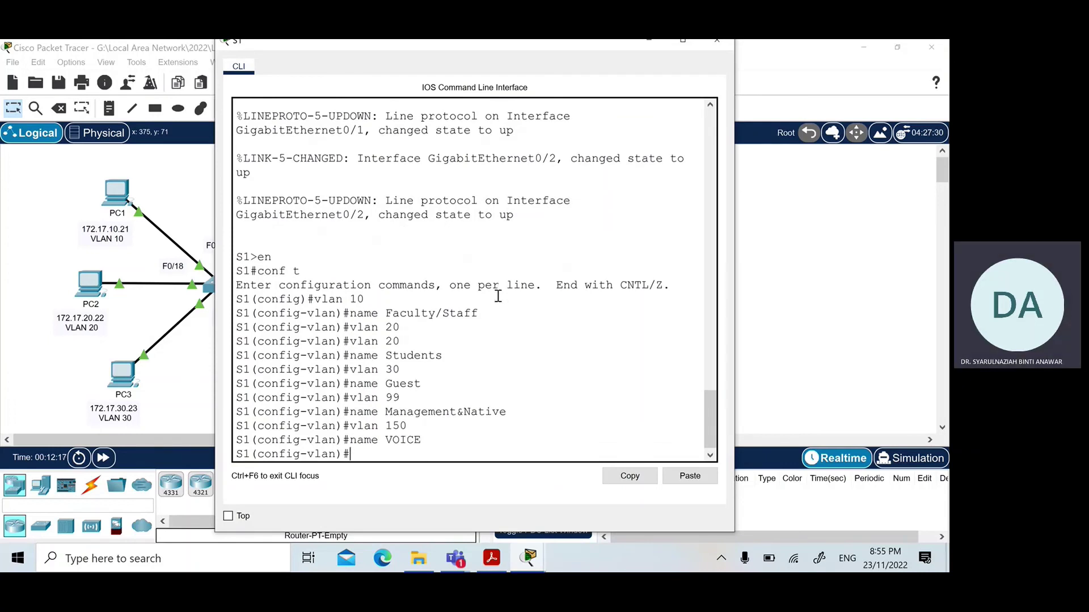
# - Run do sh vlan brief on S1, widen the CLI window, and examine the new VLANs and the default VLAN's port assignments
pyautogui.write('do sh vlan brief')
pyautogui.press('Return')
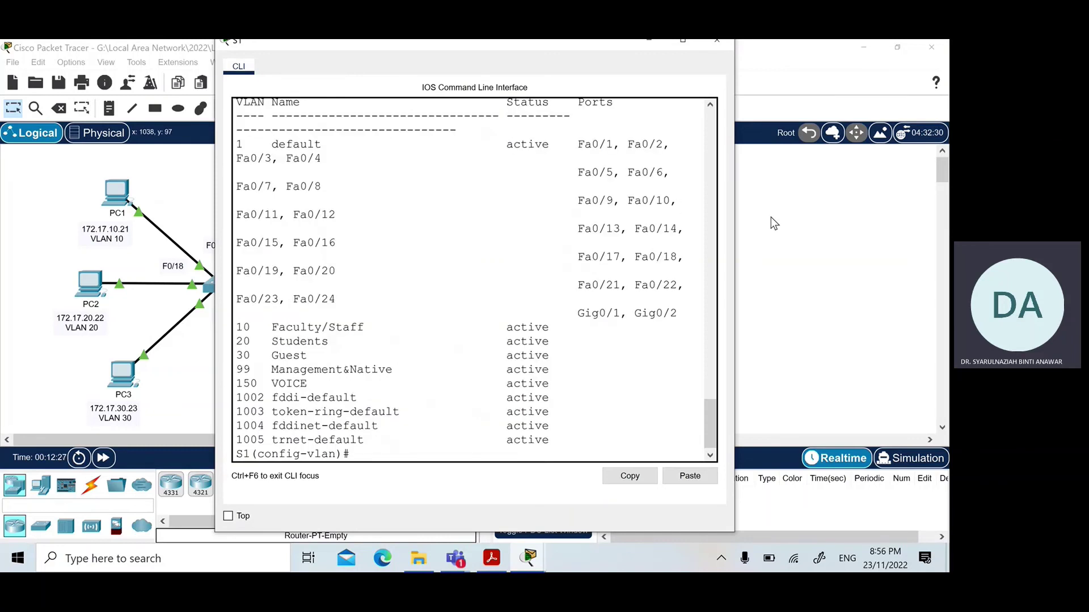
pyautogui.moveTo(737, 219); pyautogui.dragTo(933, 237)
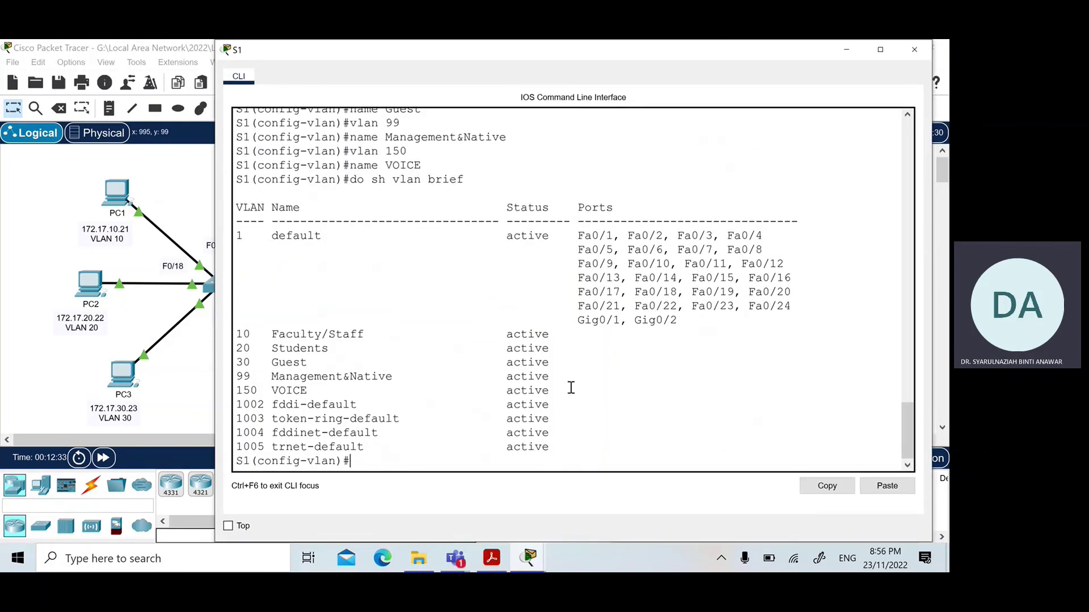
pyautogui.moveTo(567, 390); pyautogui.dragTo(233, 336)
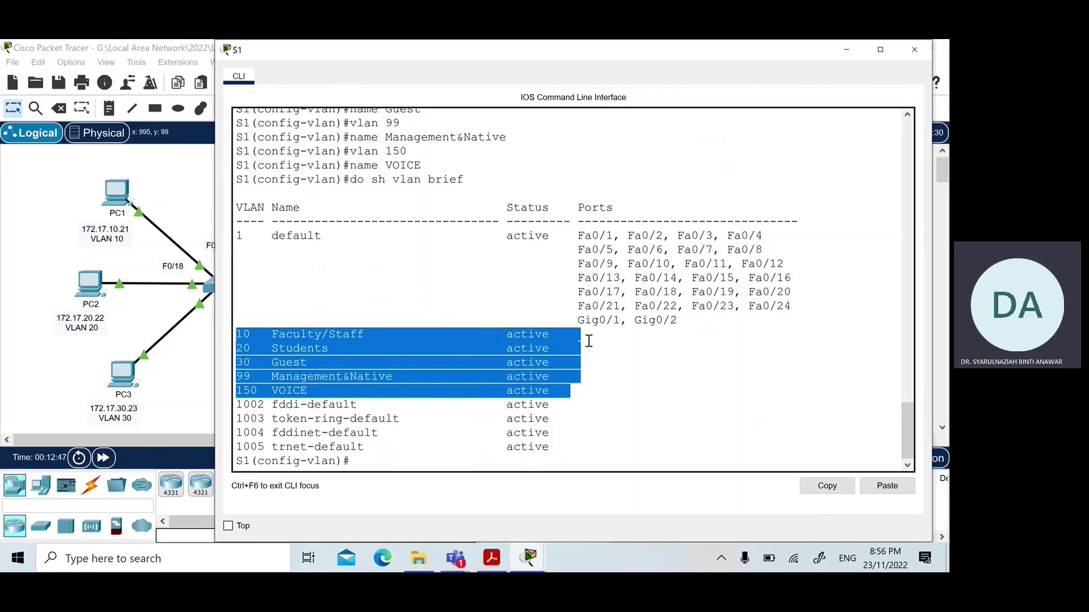
pyautogui.moveTo(578, 235); pyautogui.dragTo(678, 321)
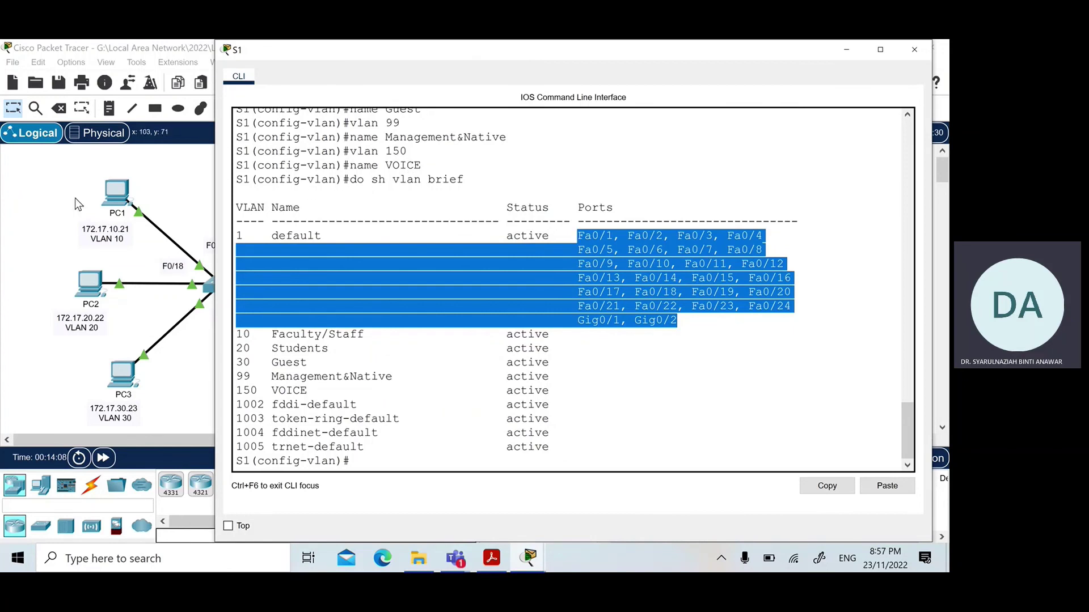
# - Return to the topology workspace and open switch S3
pyautogui.click(50, 198)
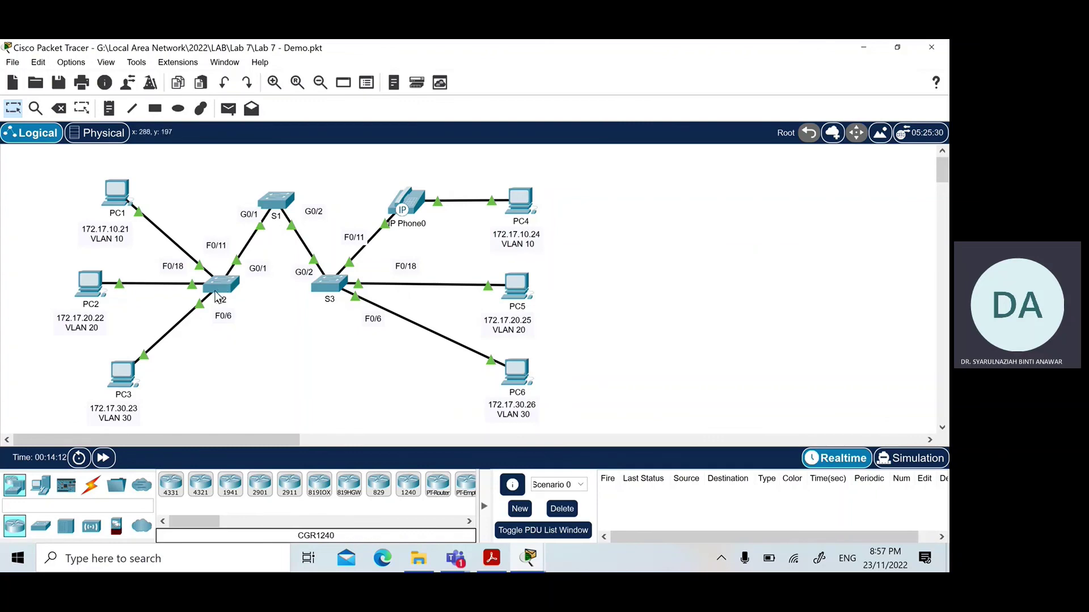
pyautogui.click(321, 298)
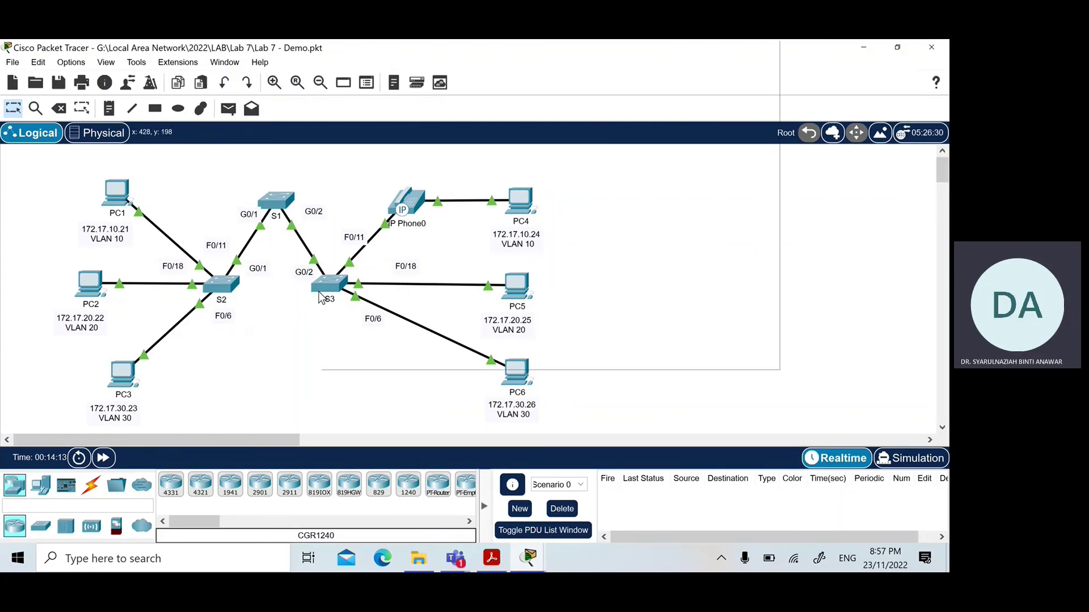